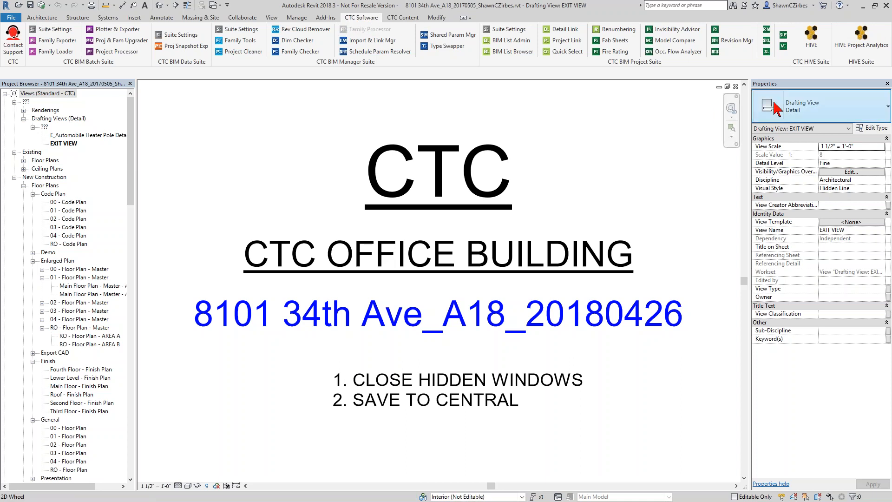
Move the HIVE Suite and CTC BIM Data Suite panels off the ribbon, keeping the CTC BIM Project Suite docked.
left_click_drag(854, 61, 0, 205)
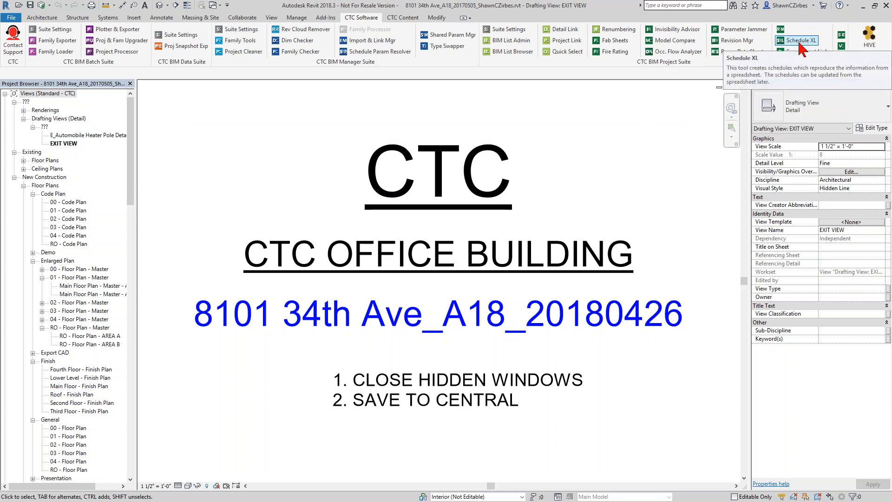
mouse_move(657, 60)
left_mouse_down()
mouse_move(345, 121)
mouse_move(354, 125)
left_mouse_up()
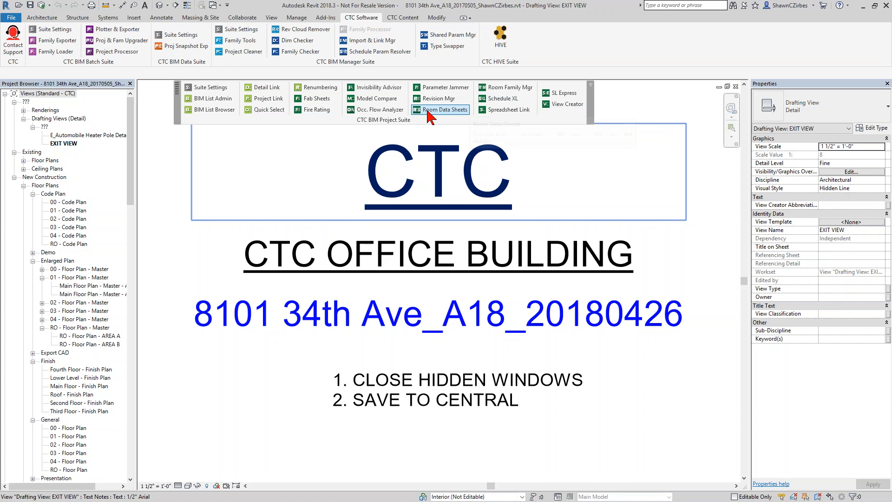
left_click_drag(422, 122, 483, 82)
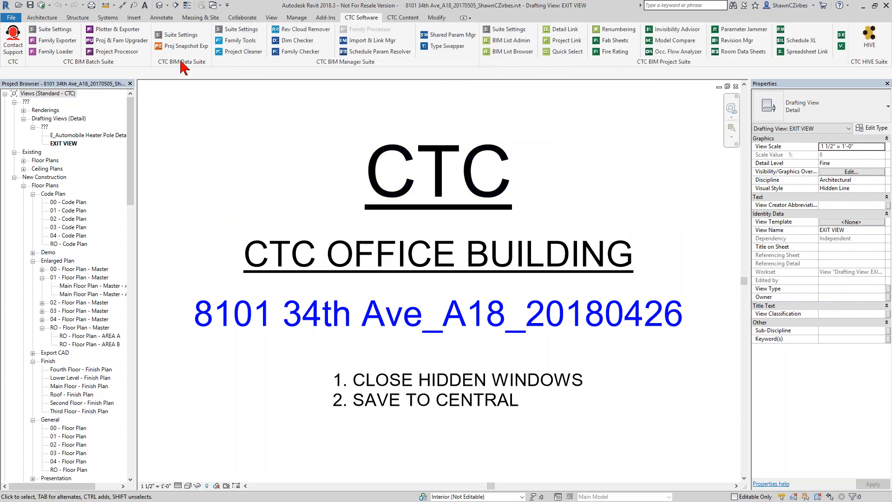
left_click_drag(181, 61, 0, 159)
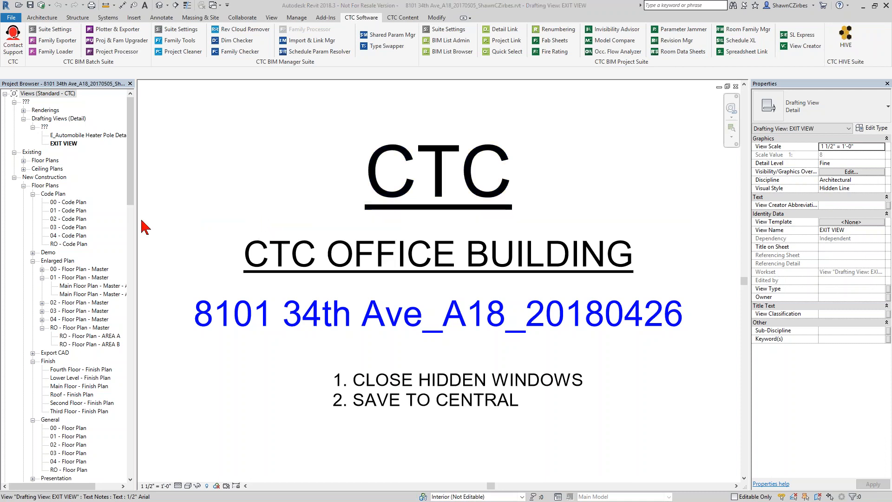
In File Explorer, browse to C:\!RET Demo\RET Settings\Schedule XL and open Architectural Notes.xlsx in Excel.
key("super+e")
scroll(179, 289, "down", 6)
left_click(157, 263)
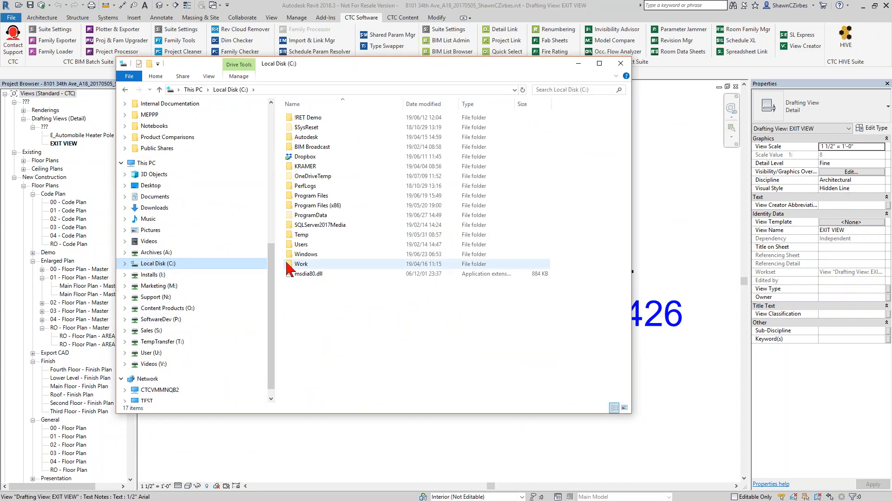
left_click(316, 120)
double_click(316, 120)
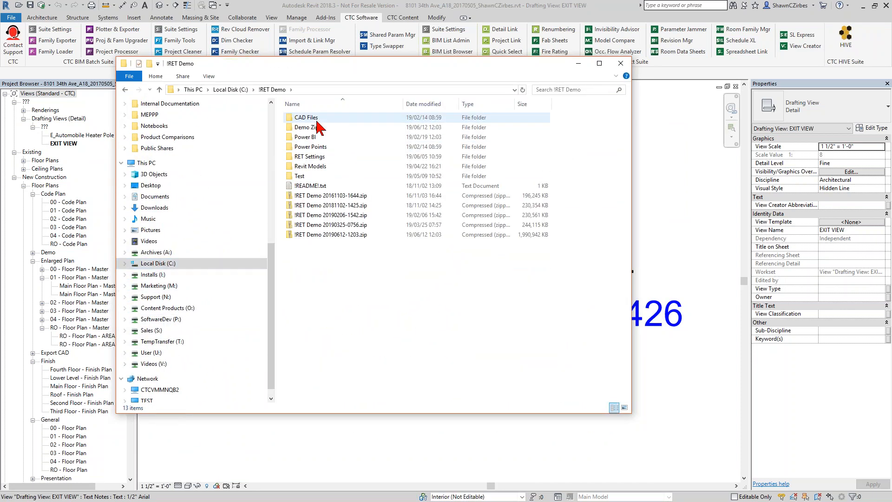
double_click(311, 157)
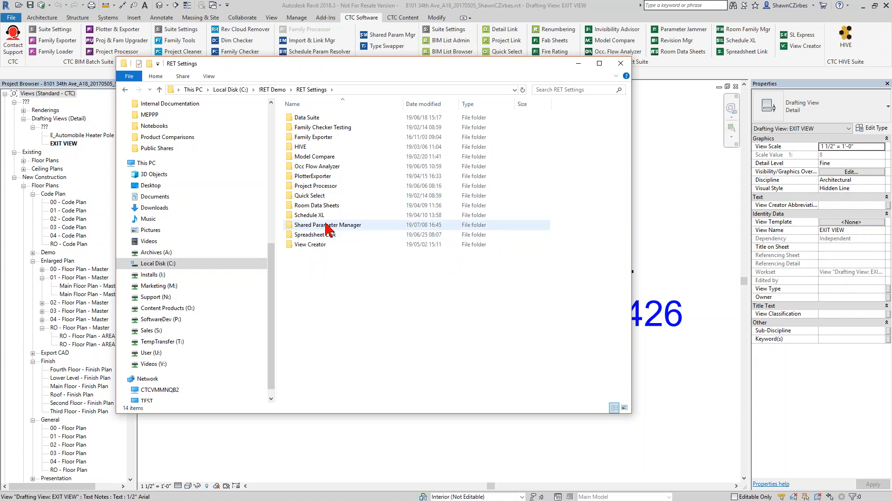
double_click(319, 216)
left_click(315, 129)
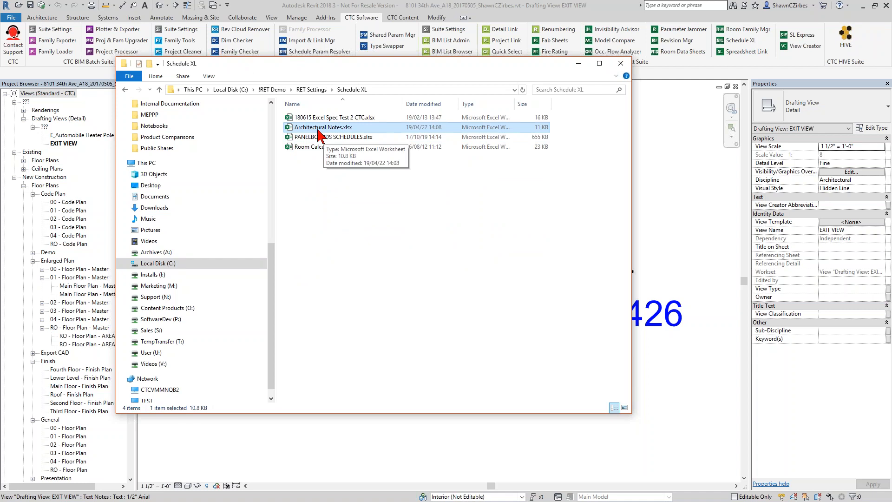
double_click(319, 128)
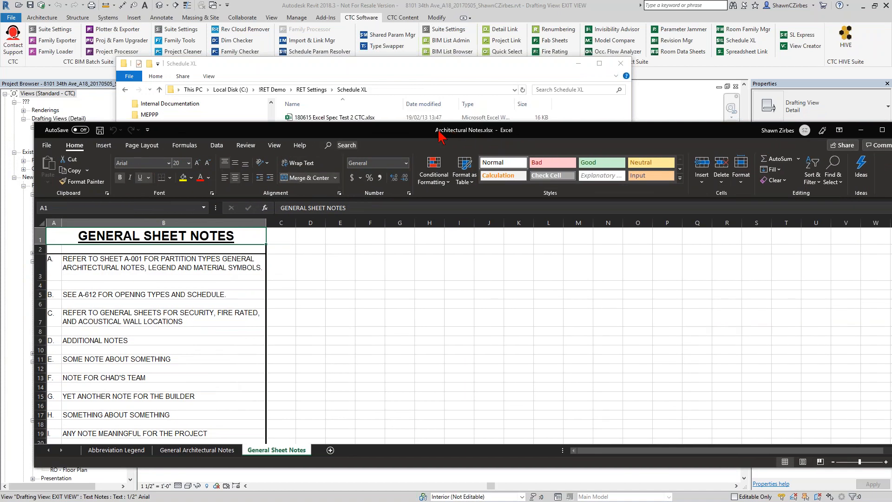
Examine the layout and note rows of the General Sheet Notes worksheet.
left_click_drag(441, 136, 404, 45)
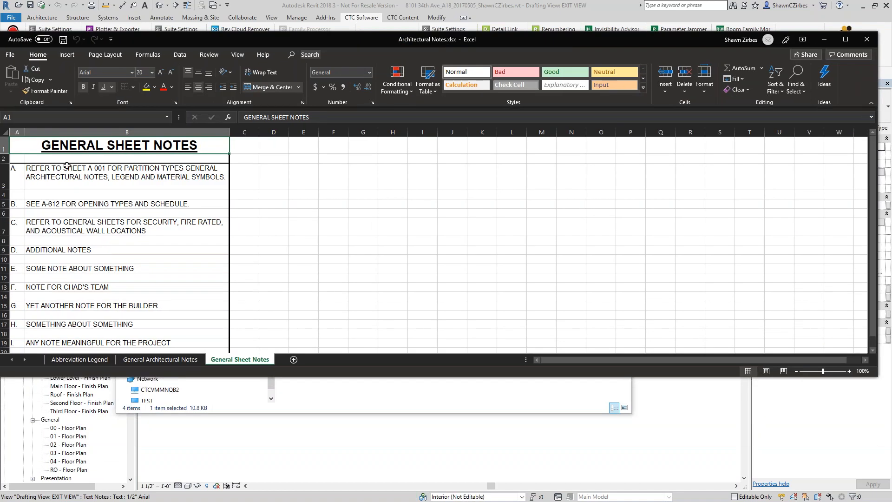
left_click(5, 158)
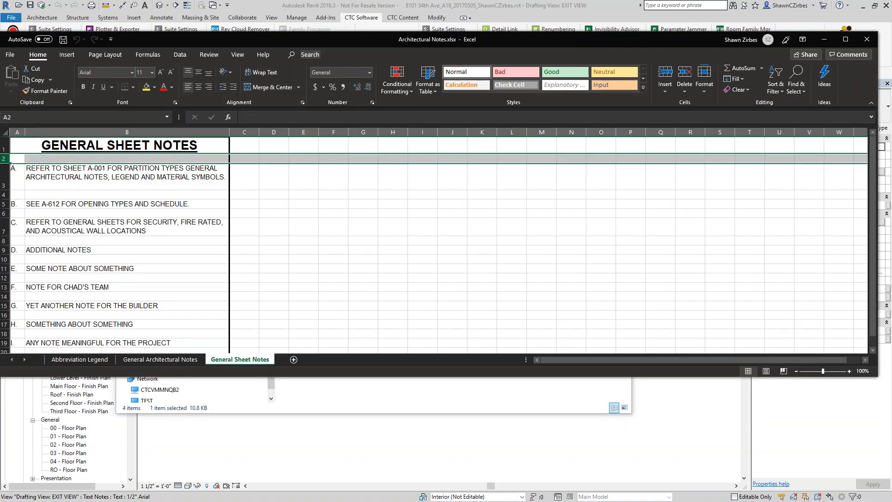
left_click(44, 159)
left_click(40, 178)
left_click(18, 179)
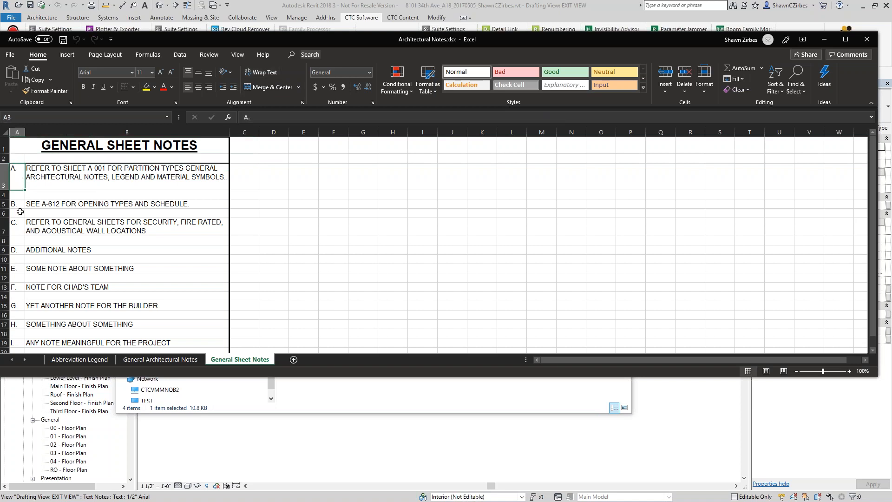
left_click(56, 226)
scroll(77, 283, "down", 2)
scroll(78, 284, "up", 2)
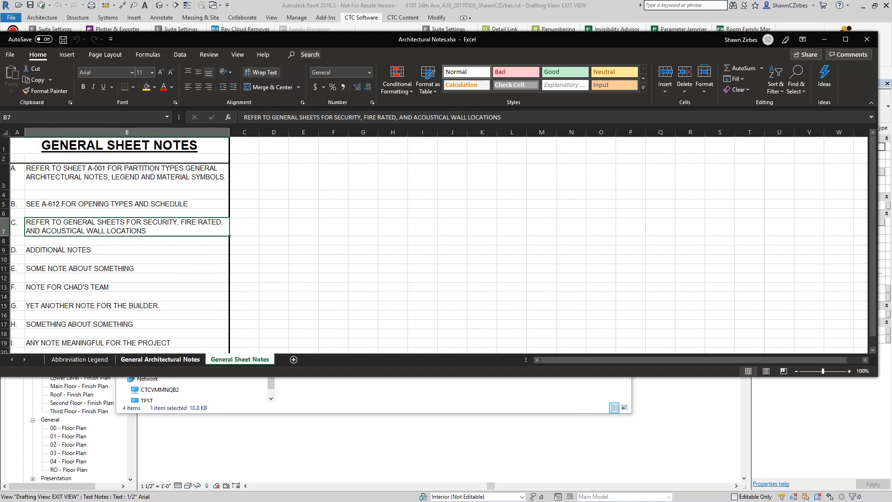
Look through the full list of abbreviations in the Abbreviation Legend worksheet, including the repeated entries from row 114.
left_click(79, 361)
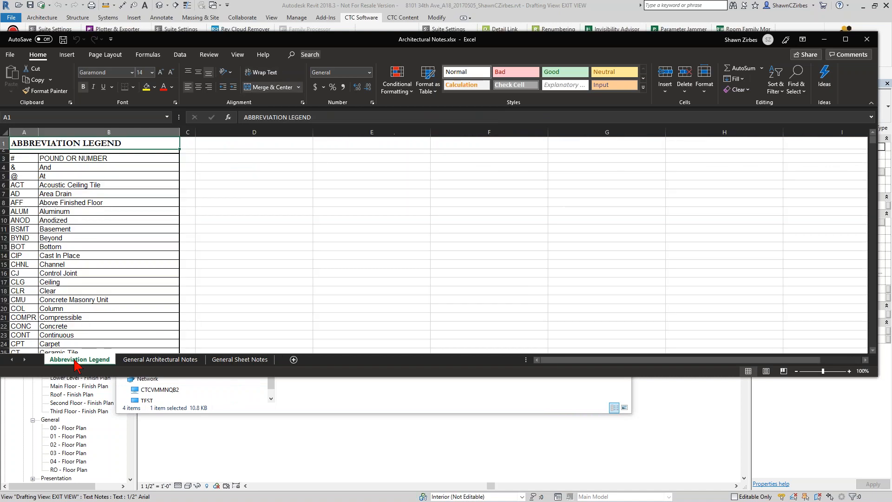
left_click(33, 151)
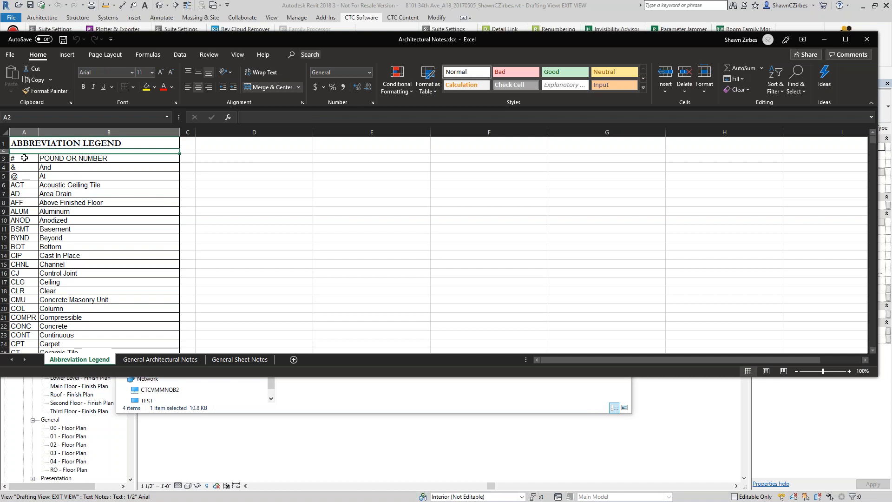
scroll(28, 208, "down", 11)
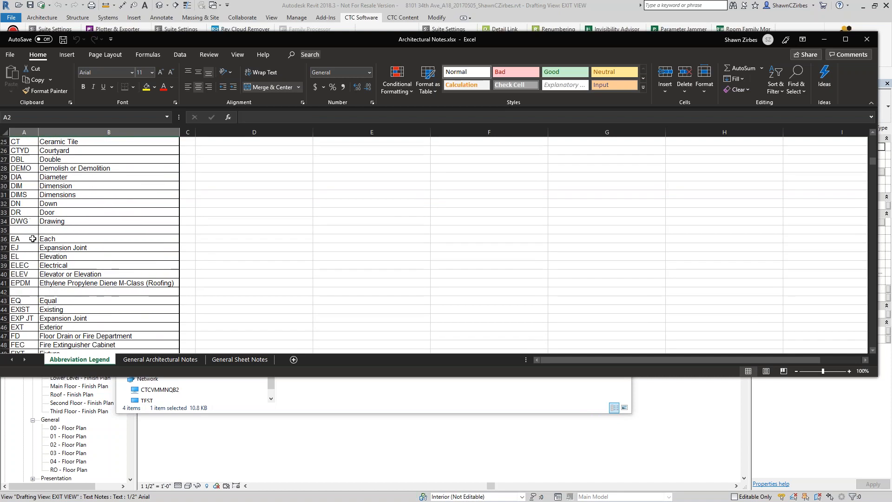
scroll(36, 266, "down", 18)
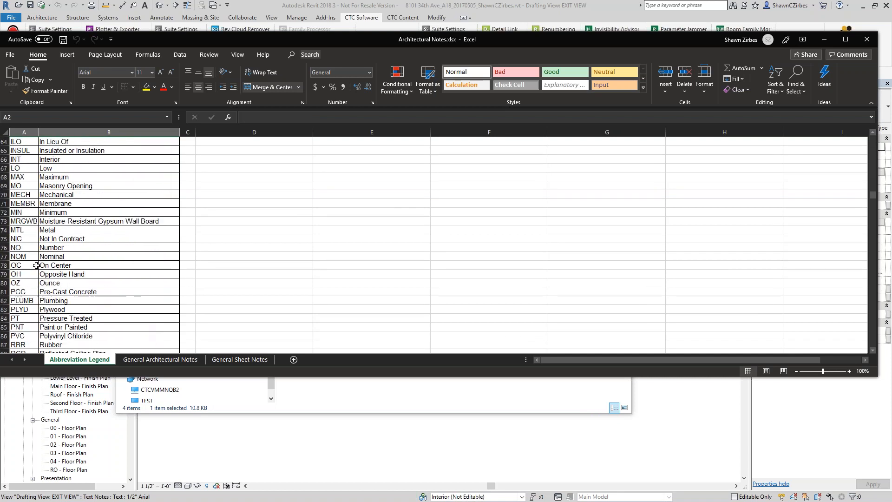
scroll(36, 266, "down", 9)
scroll(21, 195, "up", 2)
left_click_drag(19, 190, 49, 185)
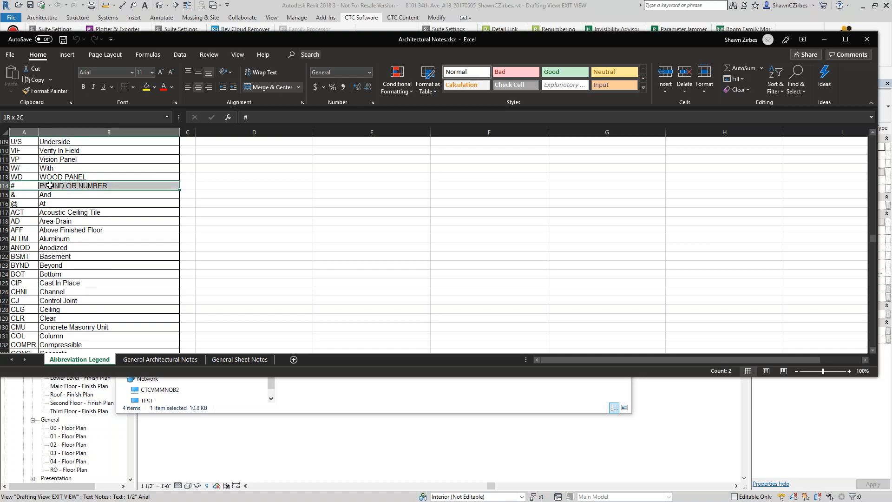
scroll(26, 218, "down", 1)
scroll(27, 218, "down", 20)
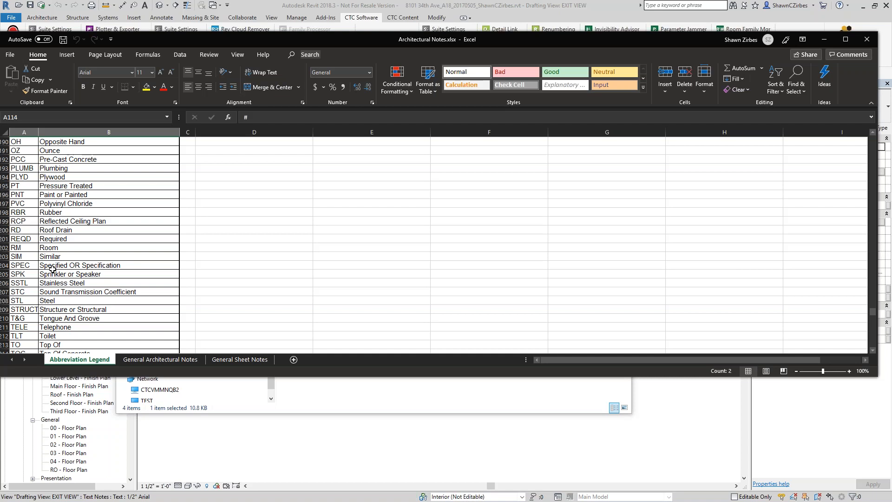
Minimize the File Explorer and Excel windows to return to the Revit project.
left_click(398, 398)
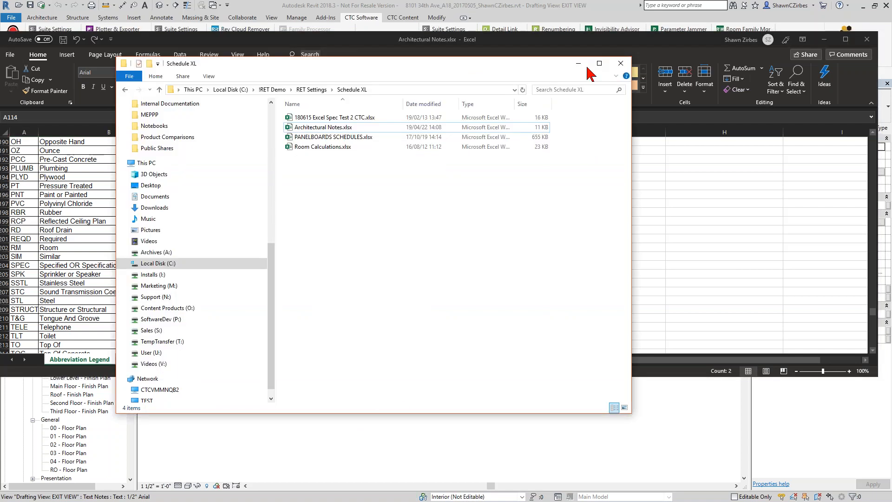
left_click(581, 72)
left_click_drag(467, 41, 514, 43)
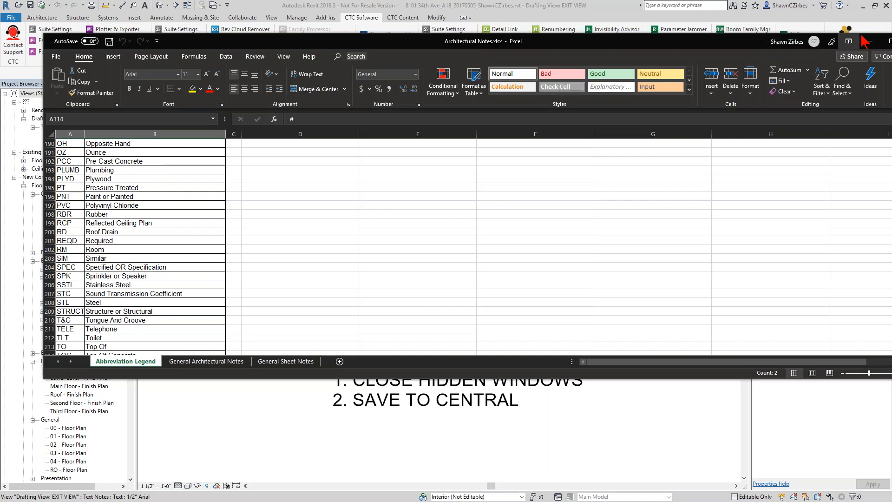
left_click_drag(692, 47, 655, 42)
left_click(831, 35)
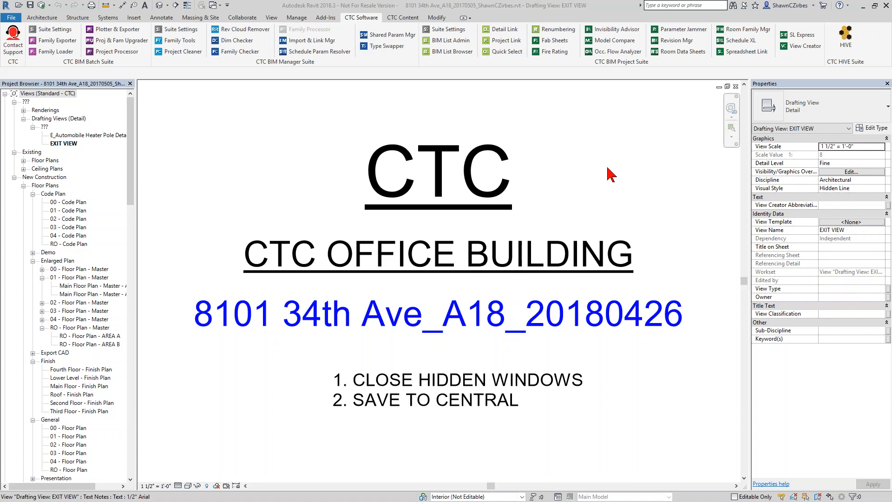
Locate the project's existing schedules and sheets in the Project Browser and start the Schedule XL tool.
left_click_drag(130, 149, 131, 293)
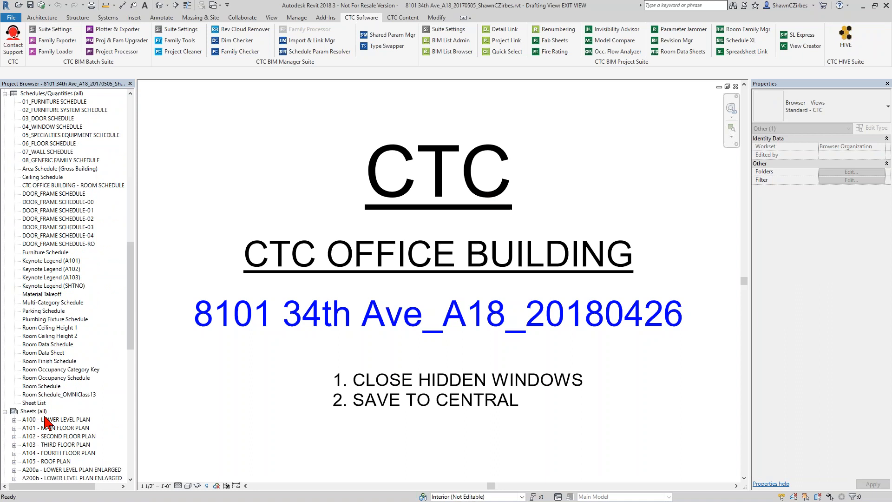
left_click(744, 40)
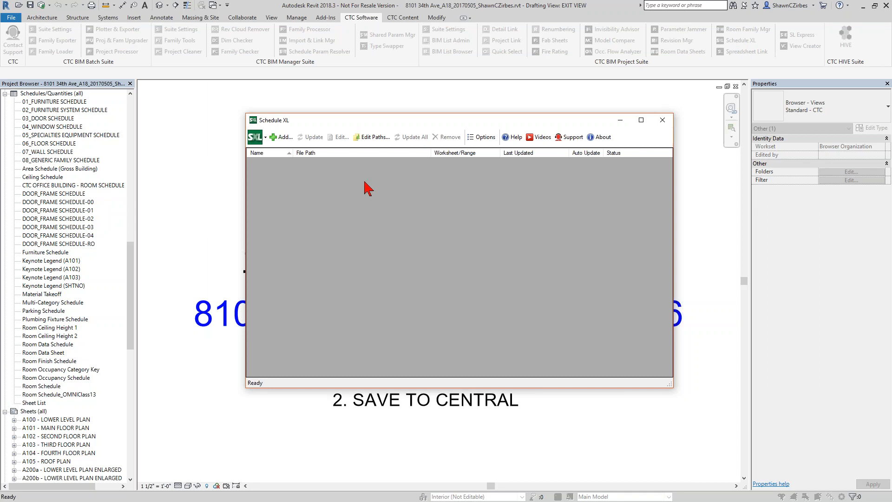
left_click_drag(316, 120, 288, 107)
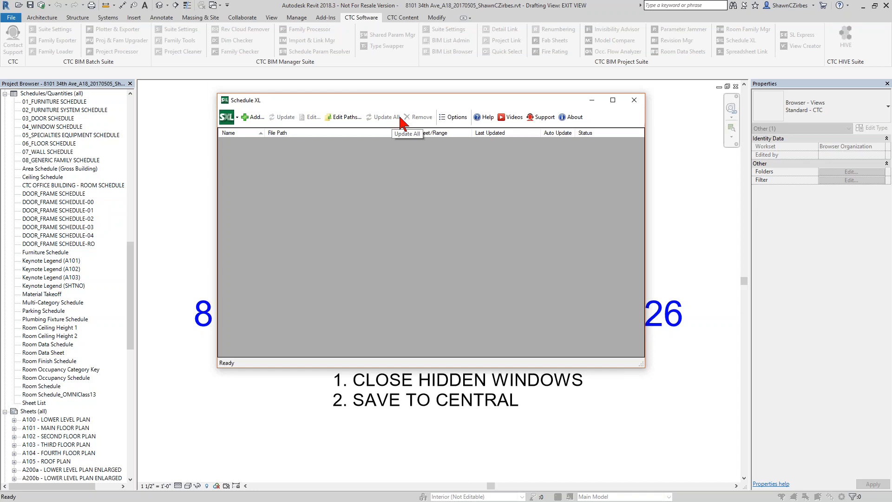
Review Schedule XL's general options and default settings for new tables, leaving Maintain schedule cell sizes in updates off.
left_click(454, 119)
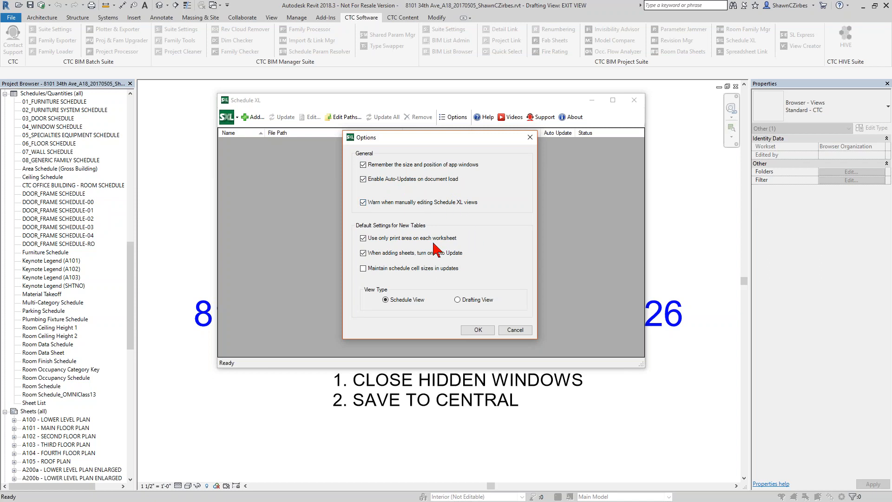
left_click(362, 232)
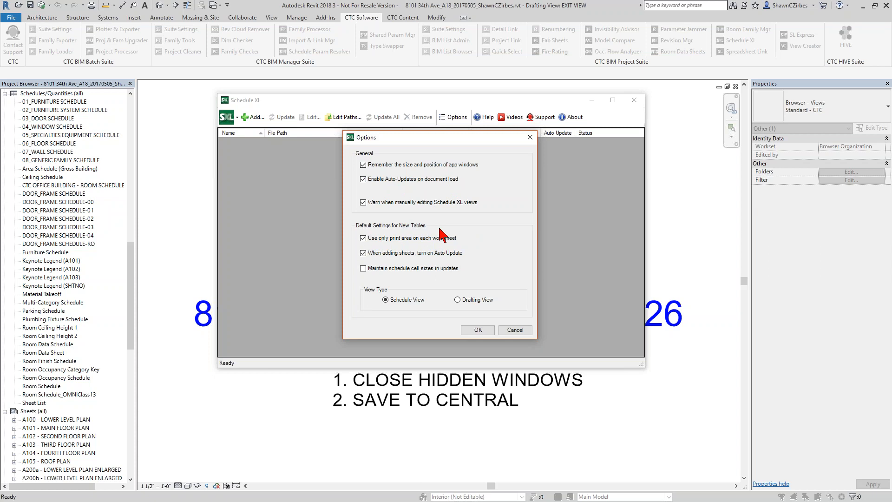
left_click(405, 238)
left_click(363, 268)
left_click(363, 268)
left_click(473, 331)
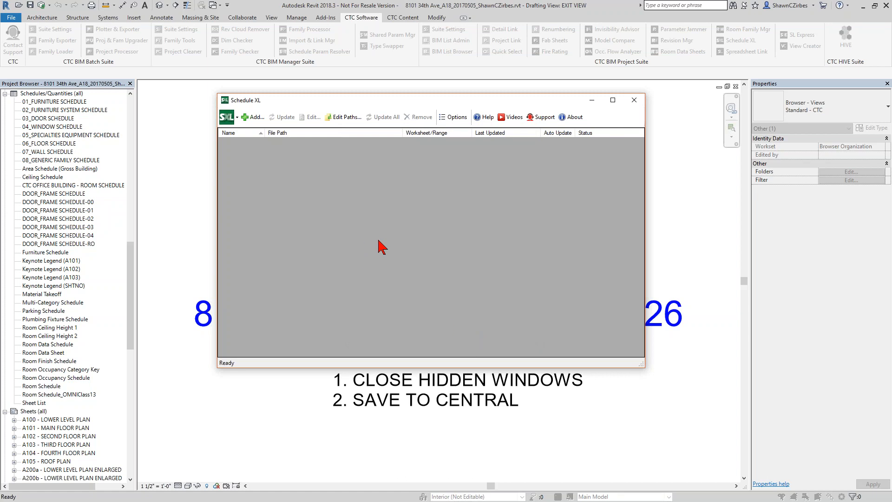
Start adding a spreadsheet in Schedule XL and load Architectural Notes.xlsx from C:\!RET Demo\RET Settings\Schedule XL.
left_click(254, 118)
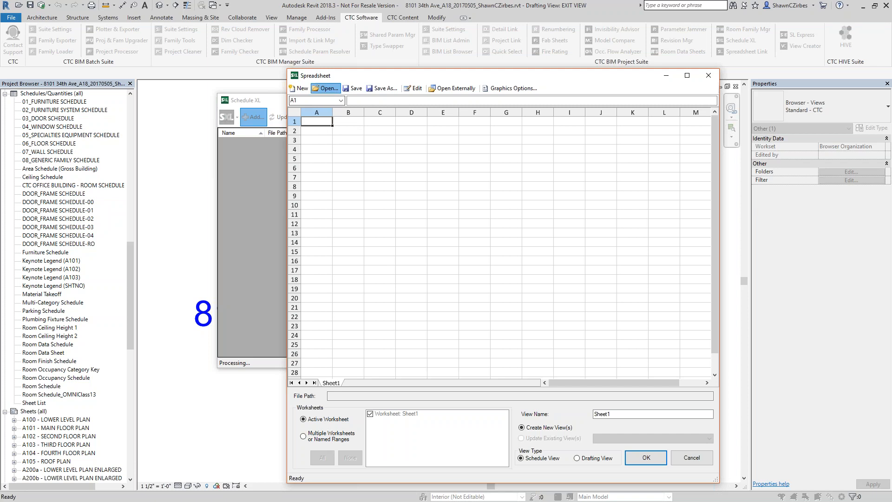
left_click(325, 88)
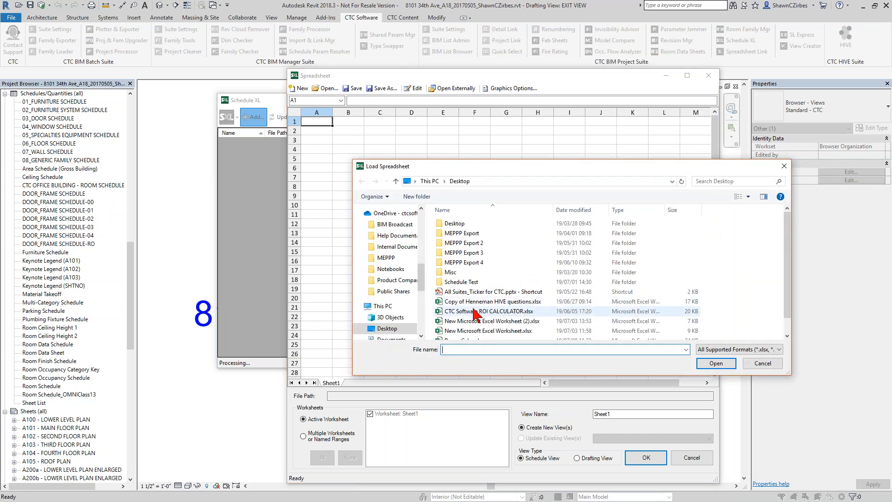
scroll(394, 319, "down", 2)
left_click(395, 335)
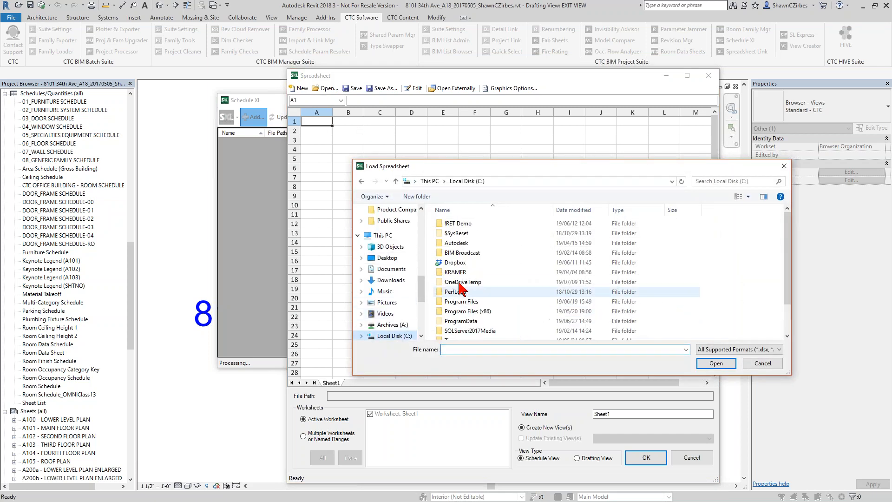
double_click(454, 233)
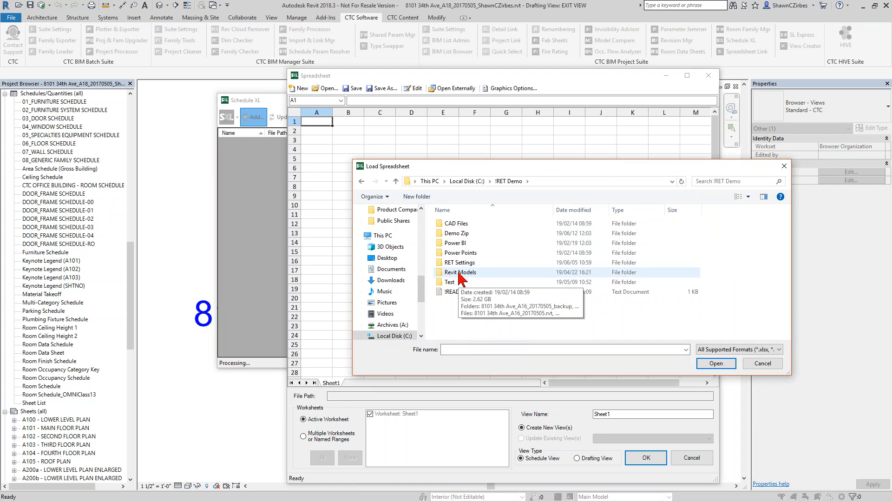
double_click(456, 262)
double_click(462, 310)
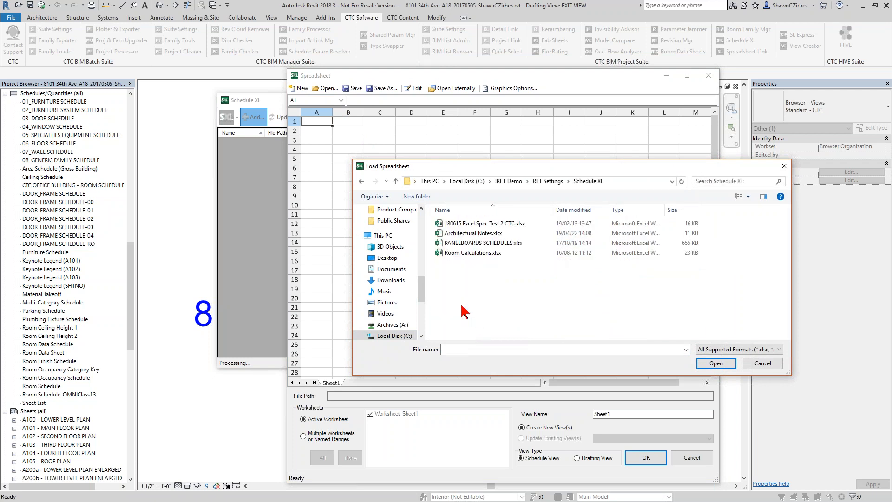
left_click(452, 234)
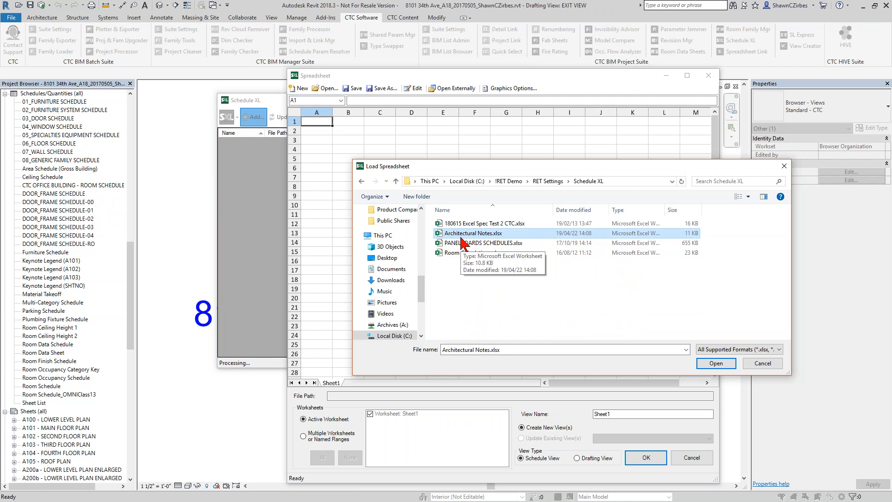
left_click(716, 364)
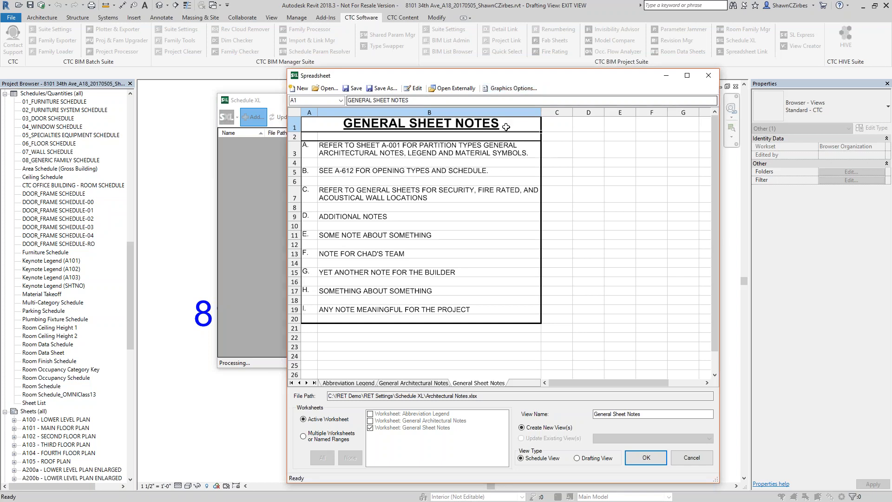
In the spreadsheet's graphics options, keep Preserve cell height and Preserve cell width selected and set the maximum table height to 12 in.
left_click(504, 89)
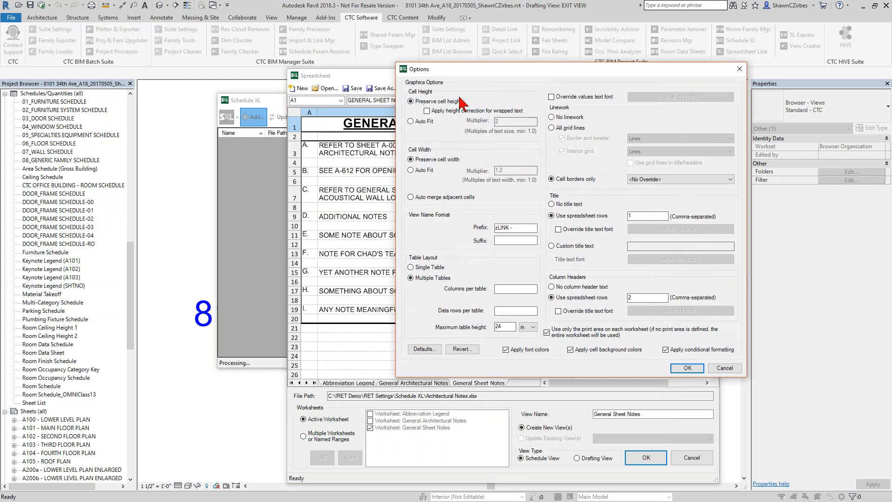
left_click(411, 101)
left_click(427, 111)
left_click(411, 170)
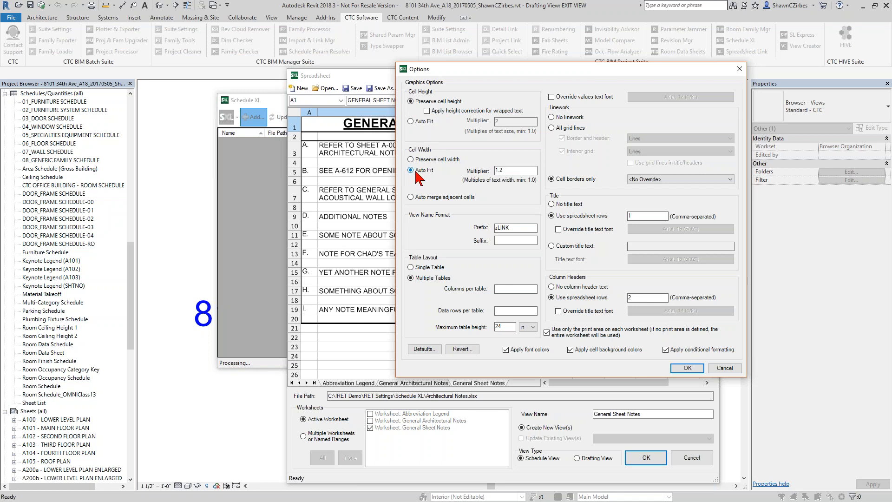
left_click(418, 199)
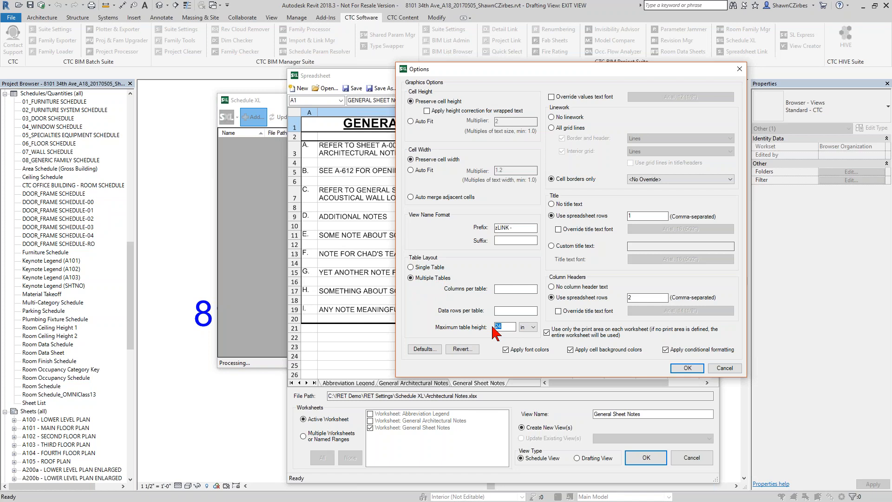
type("12")
left_click(687, 368)
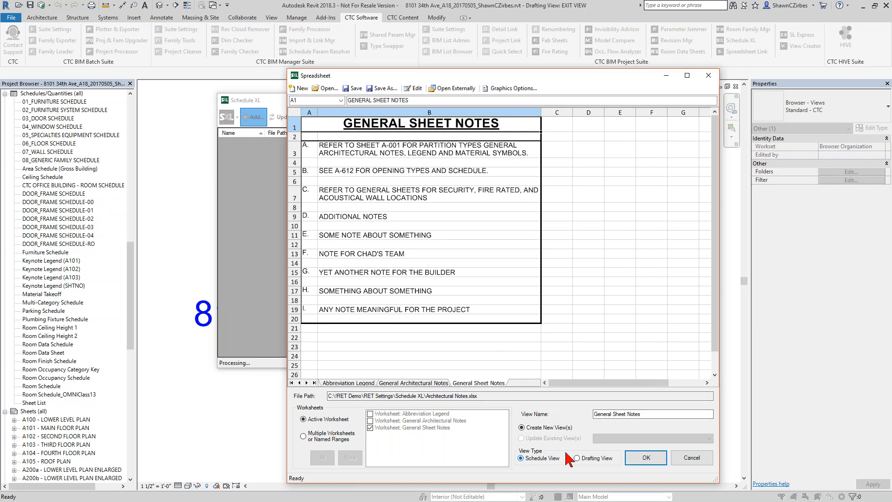
Create a linked schedule view from the General Sheet Notes worksheet under the view name General Sheet Notes, and close Schedule XL.
left_click(599, 417)
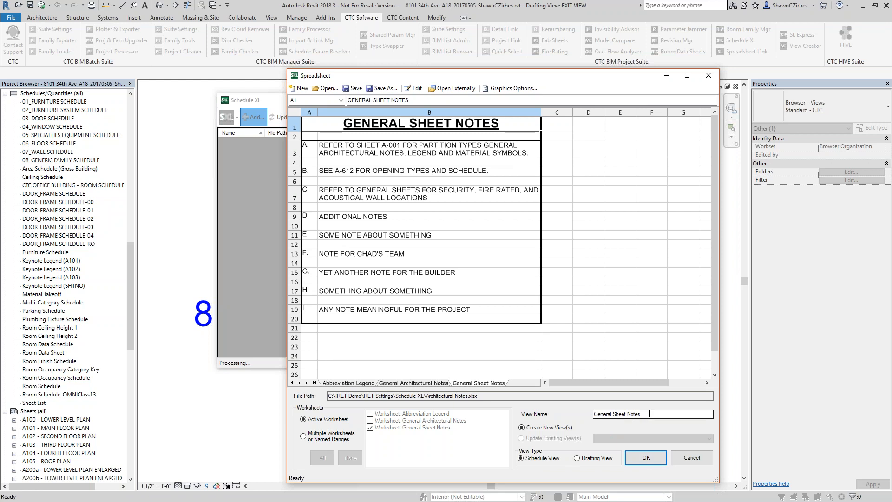
left_click_drag(650, 413, 591, 415)
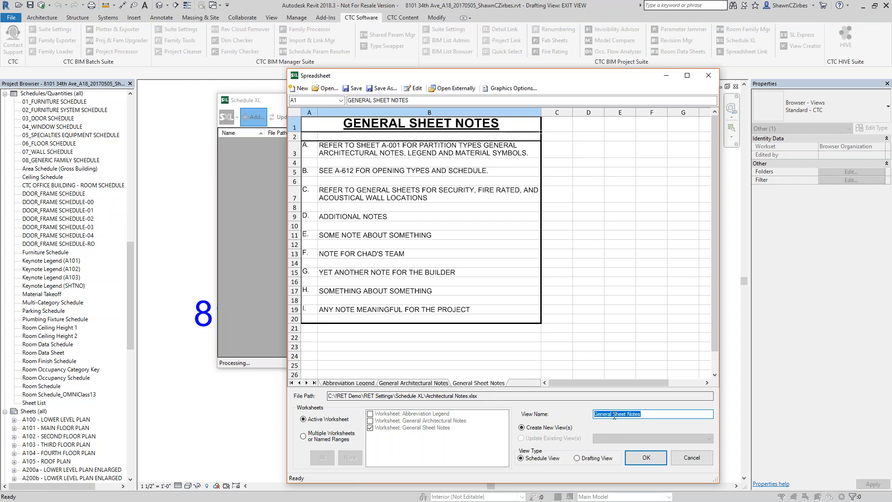
left_click(640, 467)
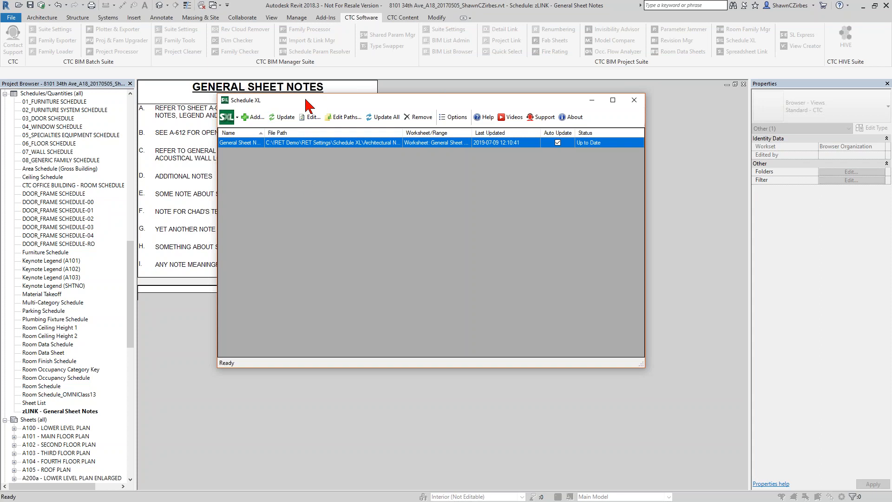
left_click_drag(307, 100, 477, 188)
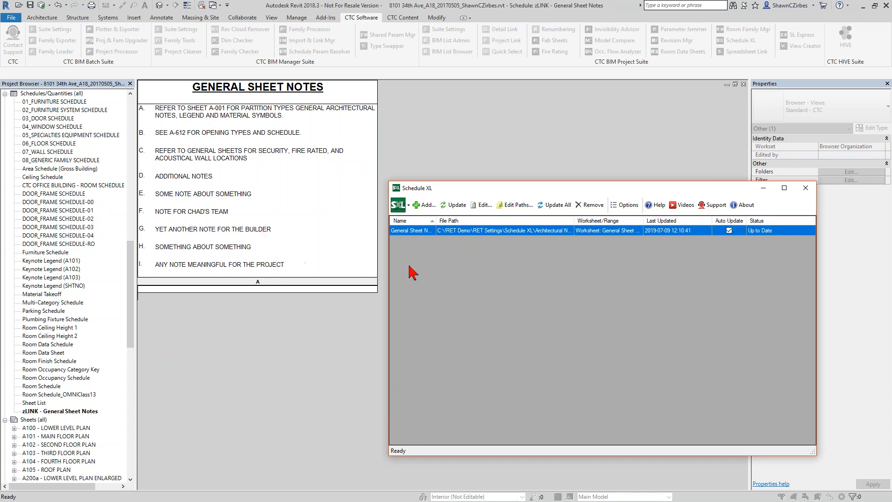
left_click(807, 189)
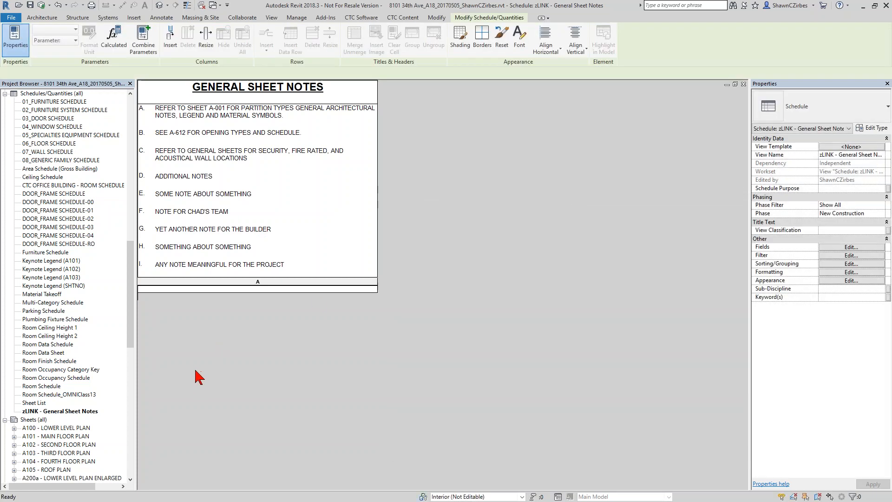
Open sheet A101 - MAIN FLOOR PLAN and move its floor plan viewport up toward the sheet's upper edge.
left_click_drag(130, 325, 130, 366)
left_click(60, 285)
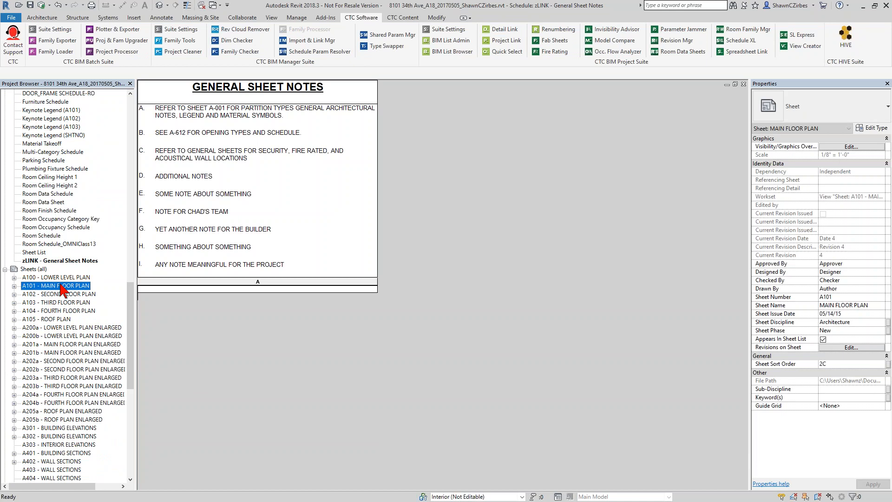
double_click(61, 285)
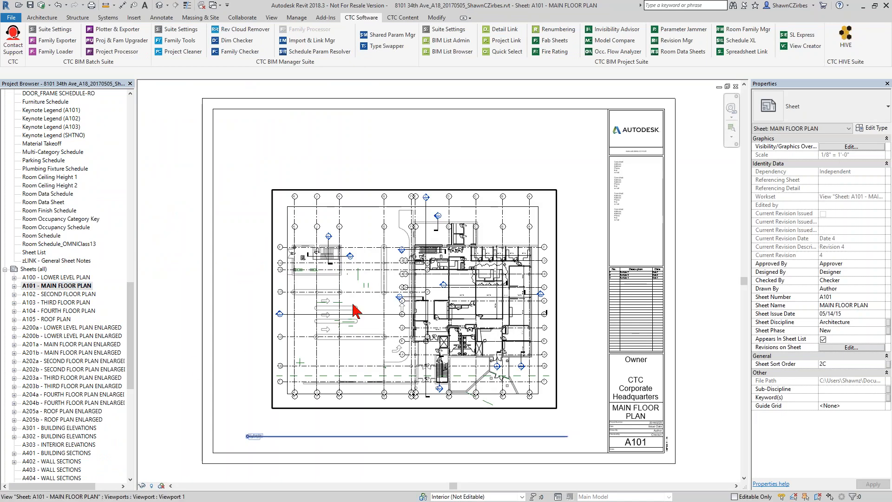
left_click_drag(428, 318, 414, 240)
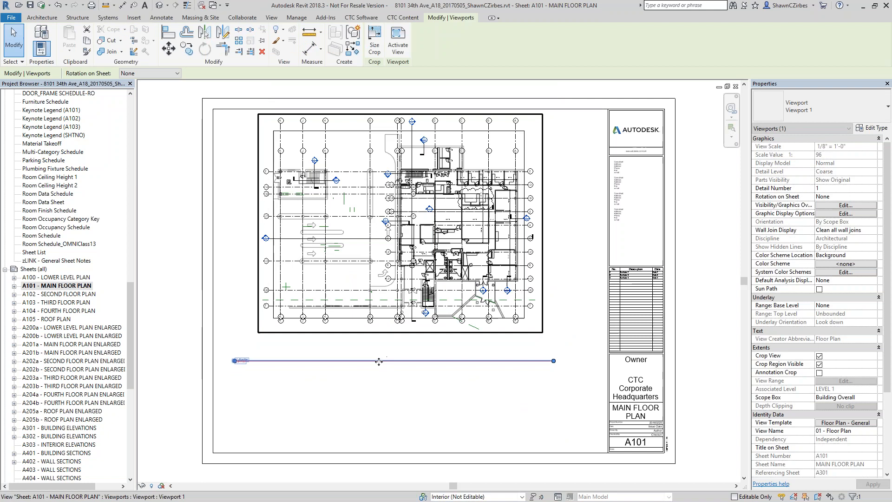
Move the viewport title to just below the floor plan and shorten its line to match the viewport's width.
left_click(380, 365)
left_click_drag(381, 361, 413, 332)
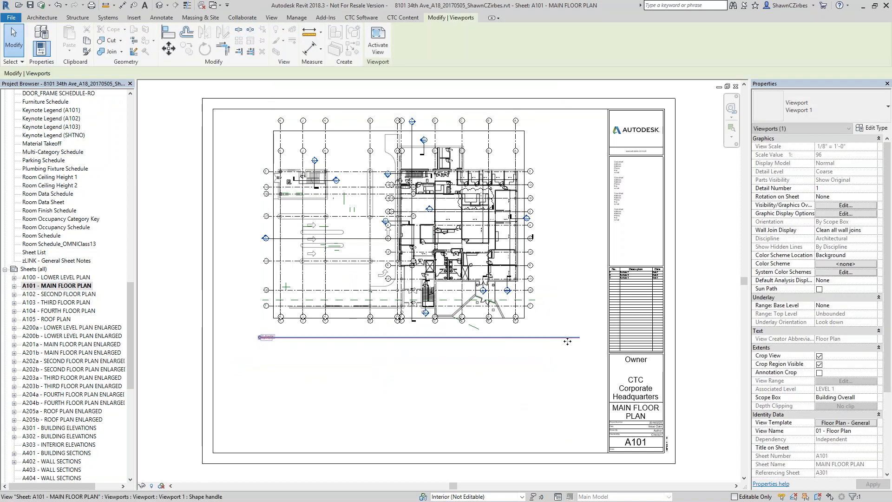
left_click_drag(579, 338, 542, 338)
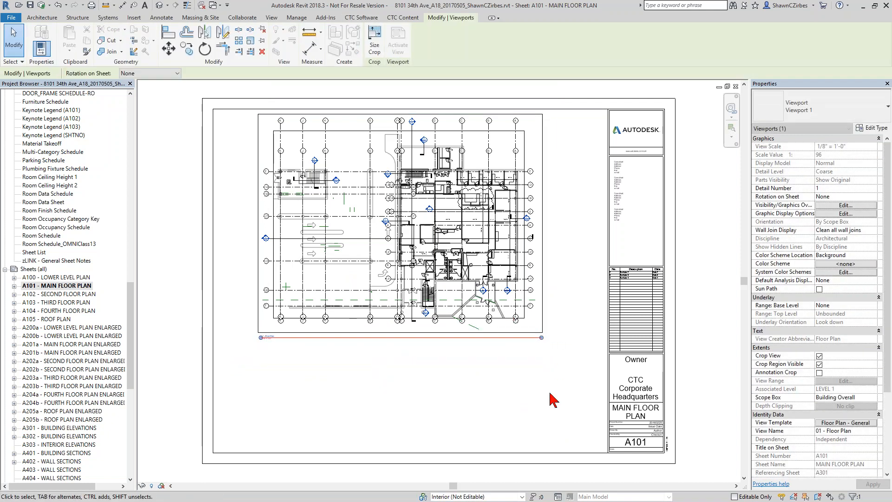
Place the zLINK - General Sheet Notes schedule in the sheet's lower right corner, beside the title block.
left_click_drag(57, 261, 488, 418)
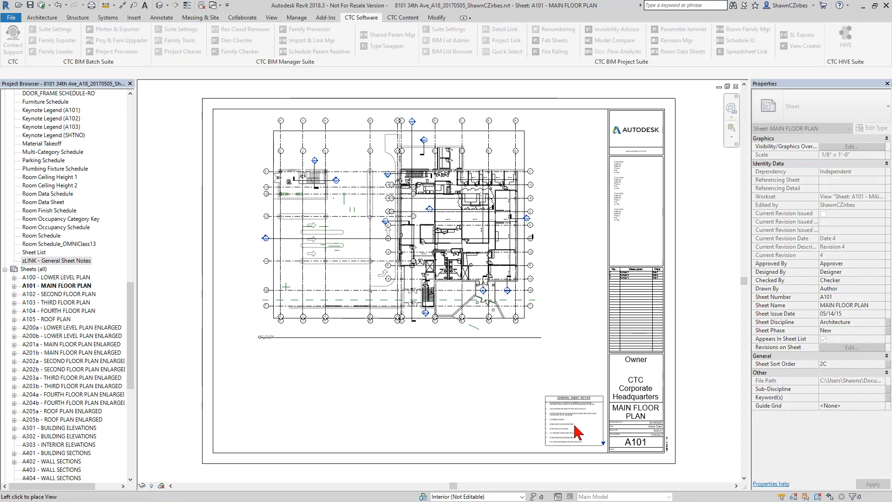
left_click(605, 426)
left_click(543, 443)
Inspect the placed General Sheet Notes table on sheet A101 up close, checking its title, text and borders.
scroll(581, 441, "up", 4)
scroll(566, 279, "up", 4)
middle_click_drag(548, 302, 469, 200)
right_click(466, 223)
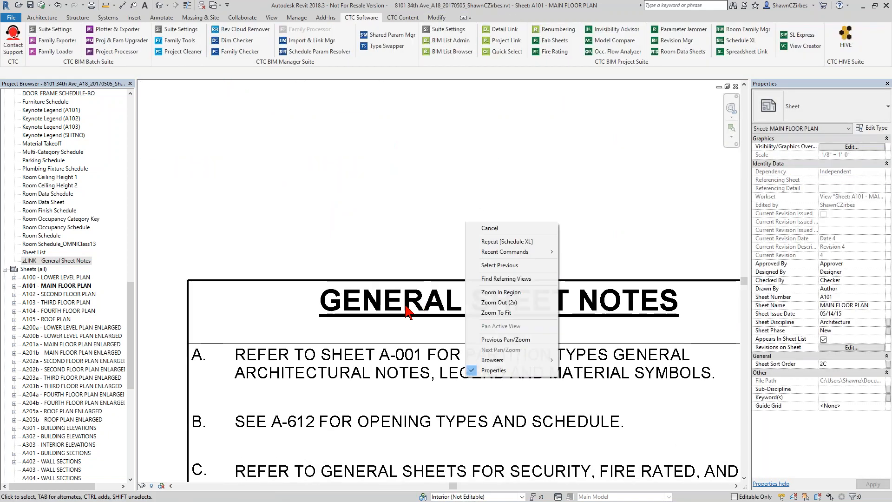
left_click(246, 225)
middle_click_drag(405, 298, 404, 200)
middle_click_drag(150, 333, 151, 252)
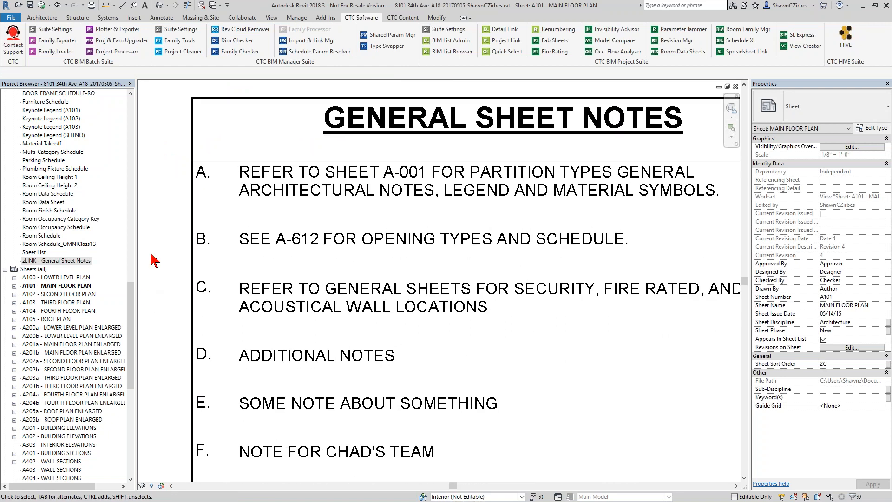
scroll(151, 254, "down", 4)
scroll(179, 242, "up", 2)
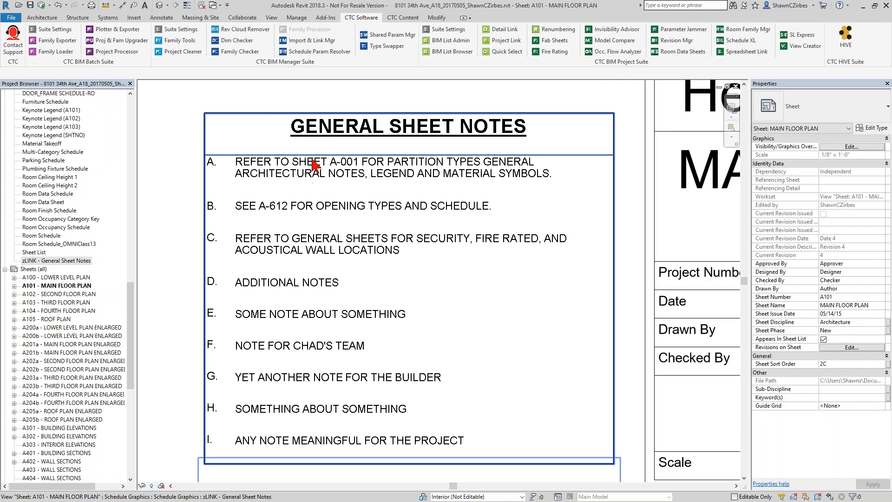
scroll(328, 241, "down", 2)
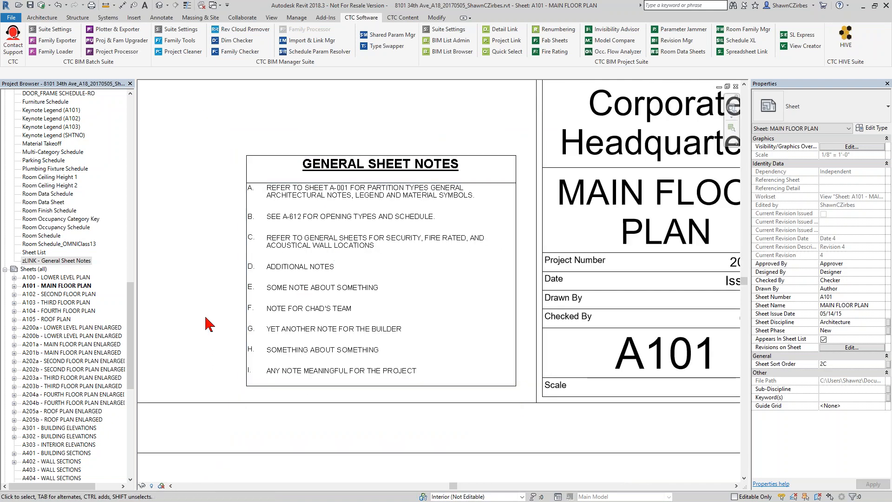
Review the text types available in the Text command, and leave the command without placing any text.
middle_click_drag(192, 319, 251, 302)
key("t")
key("x")
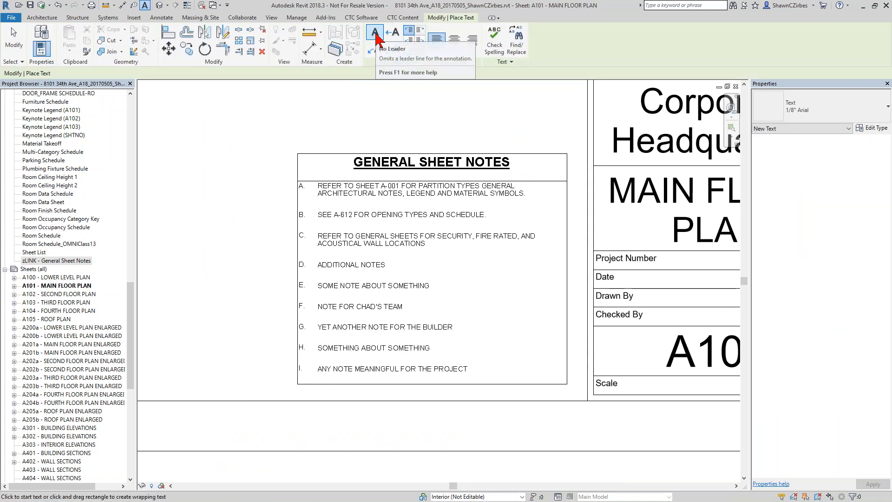
left_click(795, 111)
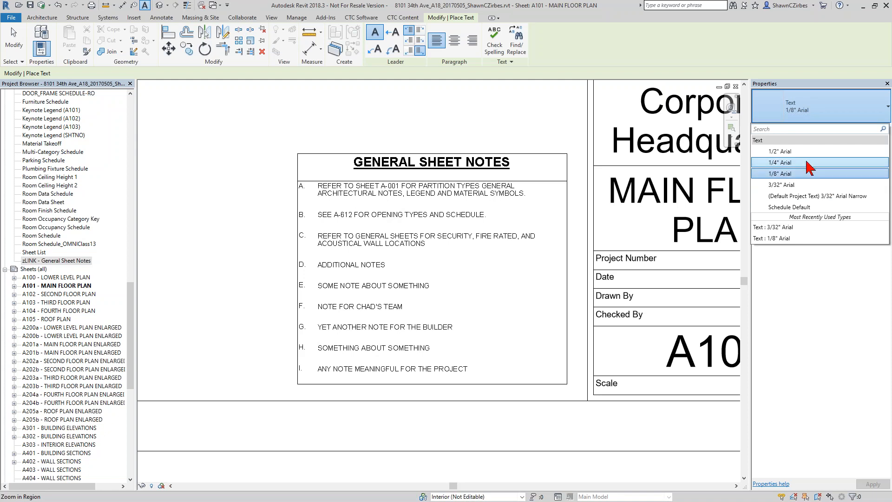
left_click(243, 184)
key("Escape")
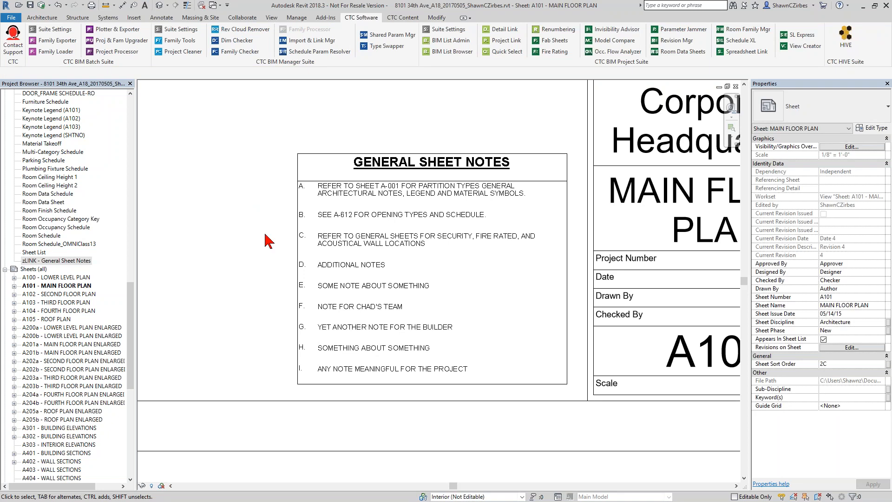
Restart Schedule XL, add Architectural Notes.xlsx as another spreadsheet and choose its Abbreviation Legend worksheet.
scroll(325, 185, "down", 3)
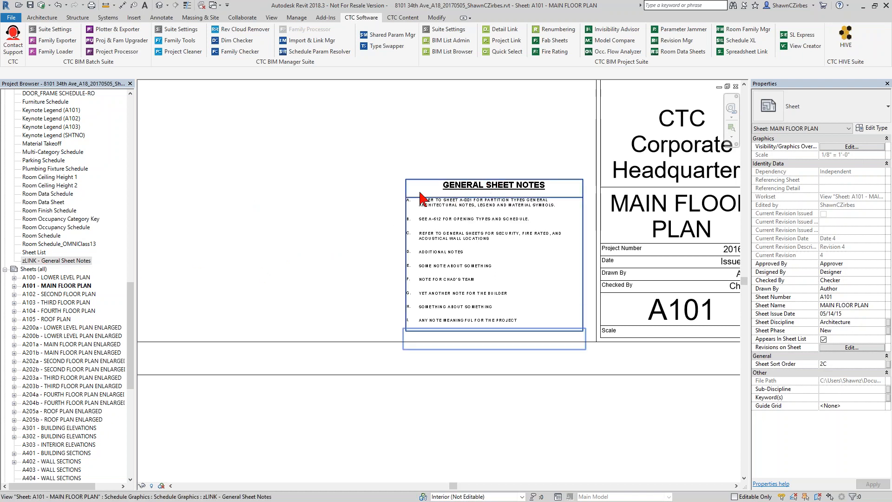
left_click(46, 261)
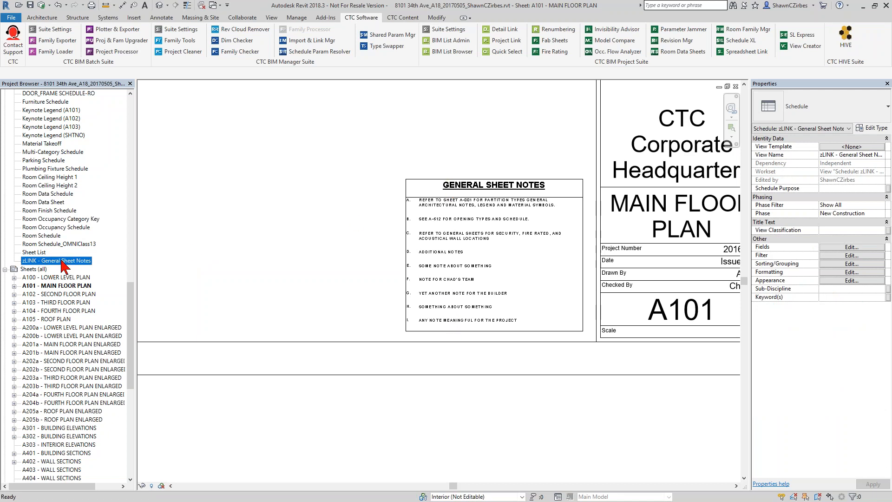
left_click(744, 53)
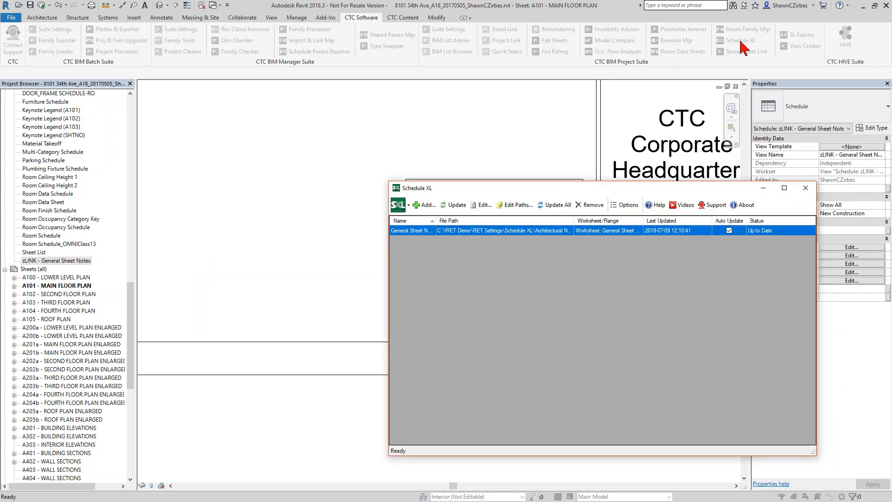
left_click(432, 205)
left_click(327, 88)
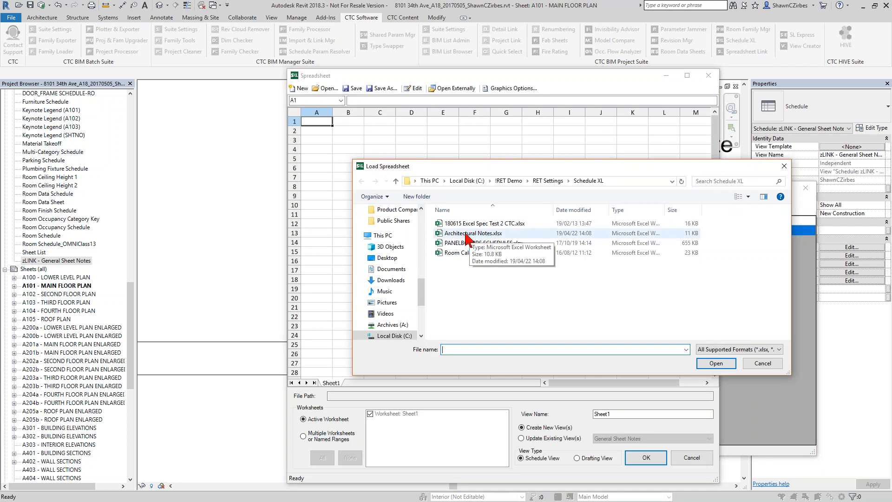
double_click(466, 234)
left_click(345, 384)
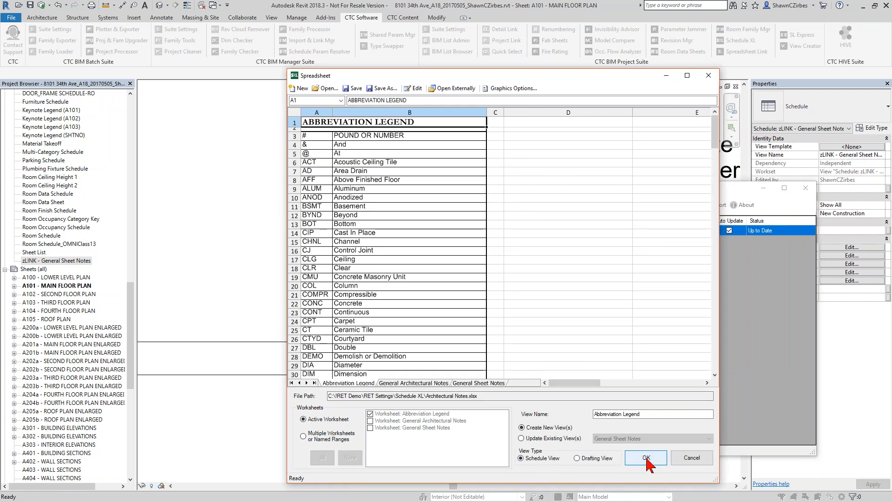
Check the maximum table height, create a linked schedule view from the Abbreviation Legend worksheet, and close Schedule XL.
left_click(508, 87)
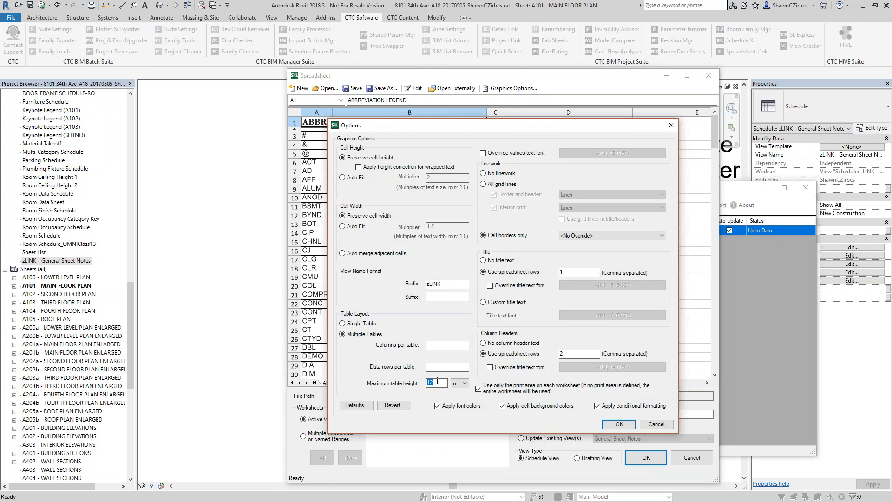
left_click(657, 425)
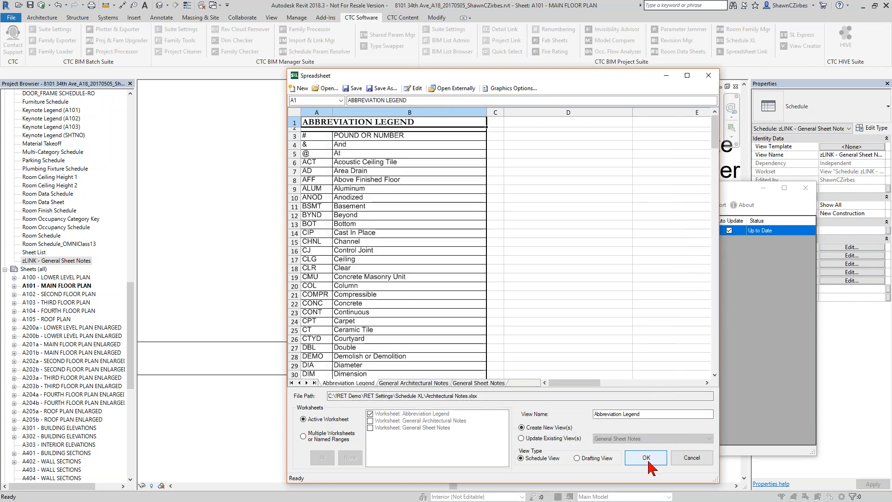
left_click(646, 458)
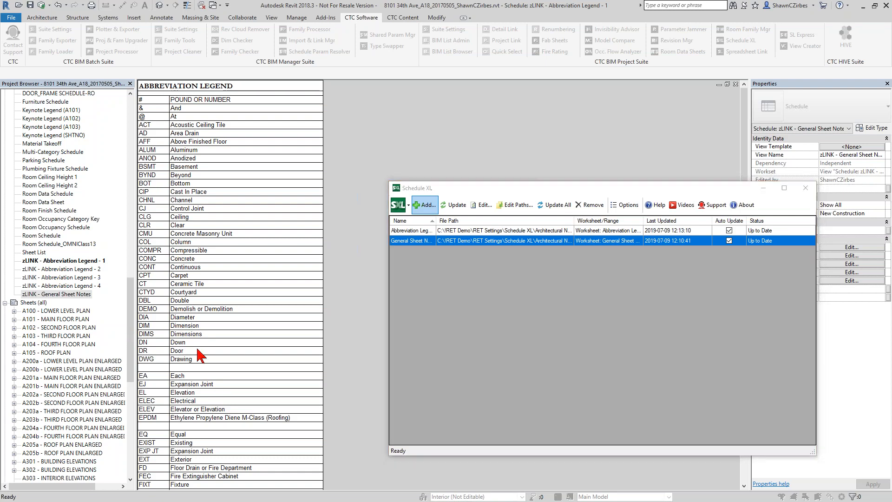
left_click(406, 231)
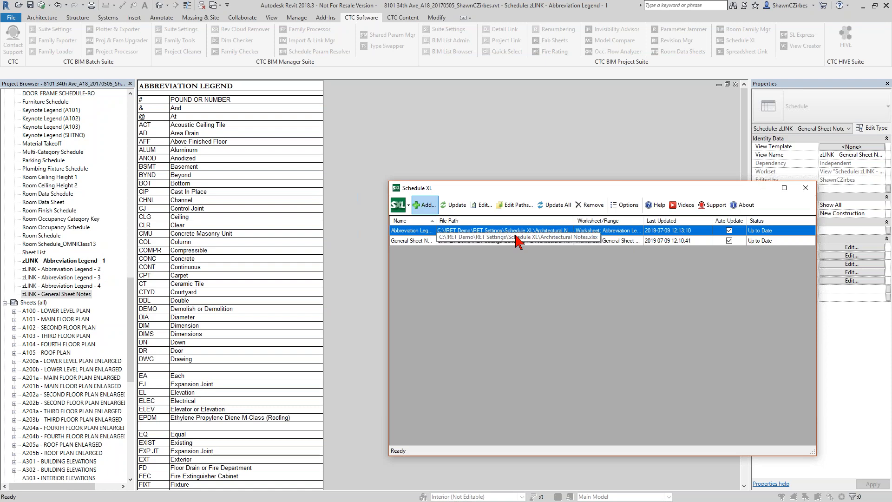
left_click(805, 188)
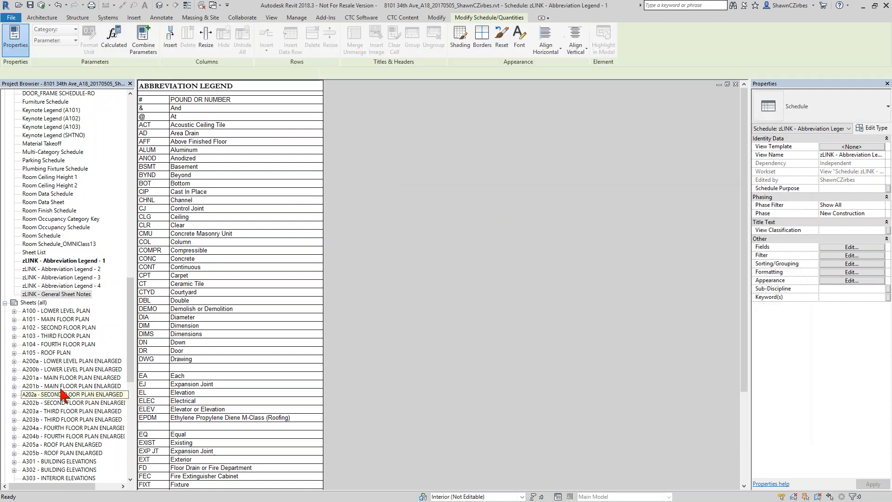
Find sheet G000 - TITLE SHEET in the project's sheet list and open it.
left_click_drag(131, 310, 132, 336)
scroll(76, 375, "down", 7)
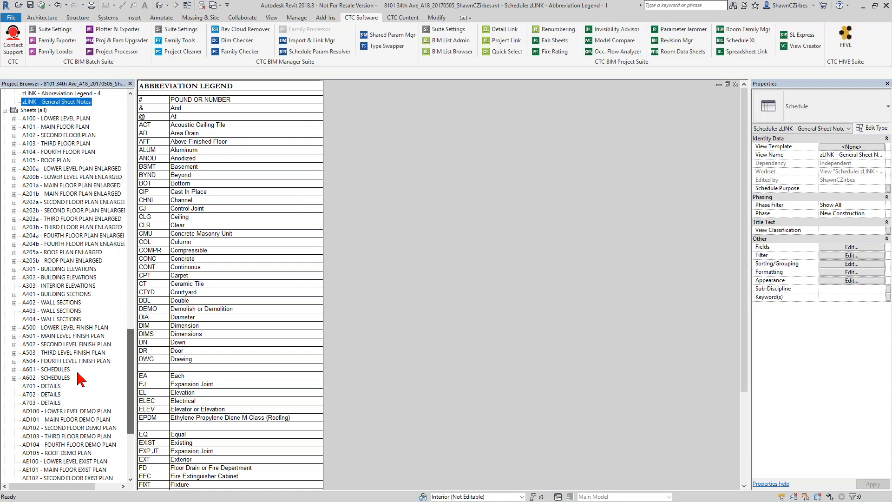
double_click(56, 429)
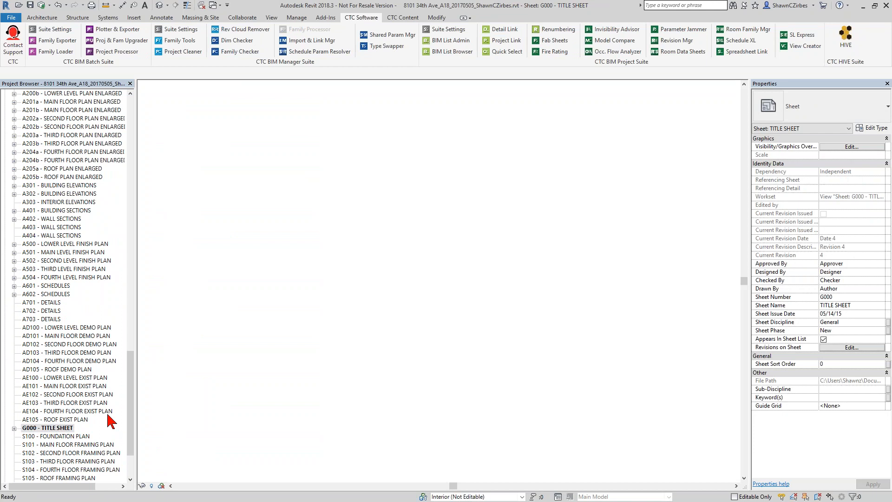
Place the zLINK - Abbreviation Legend - 1 and - 2 schedules side by side near the upper-left corner of the title sheet.
left_click_drag(131, 407, 131, 328)
scroll(131, 328, "up", 1)
left_click_drag(72, 319, 365, 228)
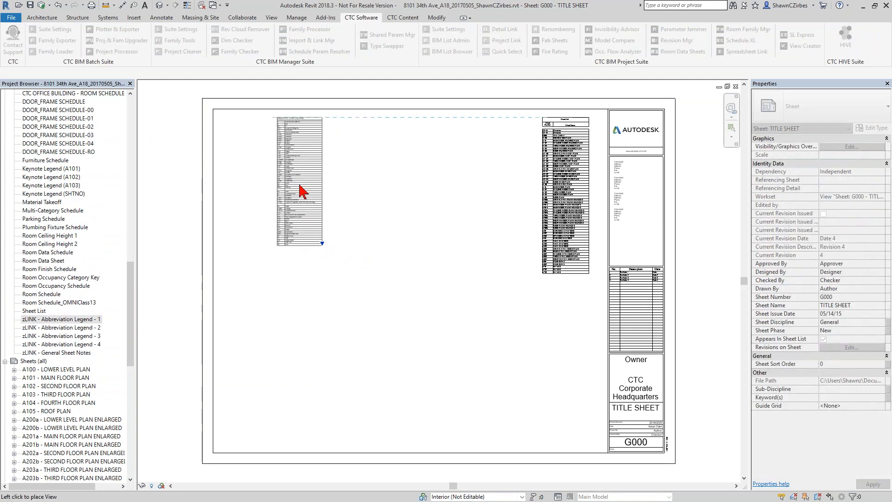
left_click(249, 188)
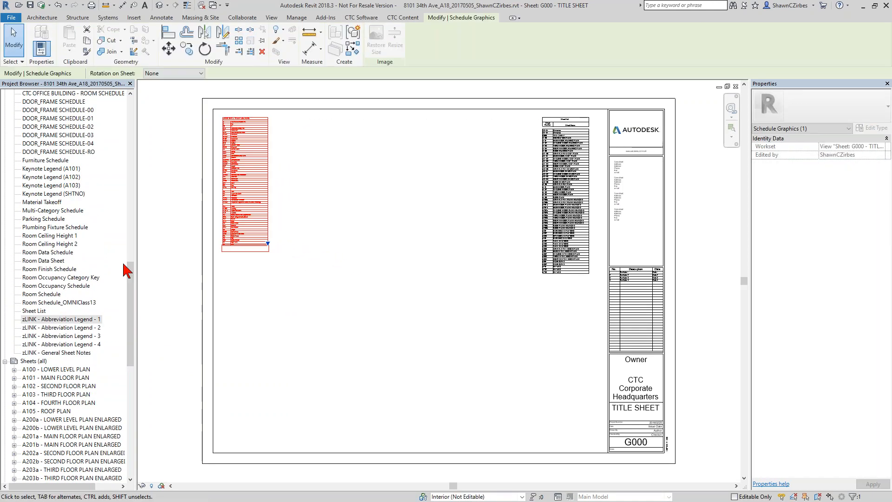
left_click(79, 327)
left_click(300, 193)
Place the zLINK - Abbreviation Legend - 3 and - 4 schedules on the sheet, continuing the row of legend tables.
left_click_drag(106, 334, 365, 207)
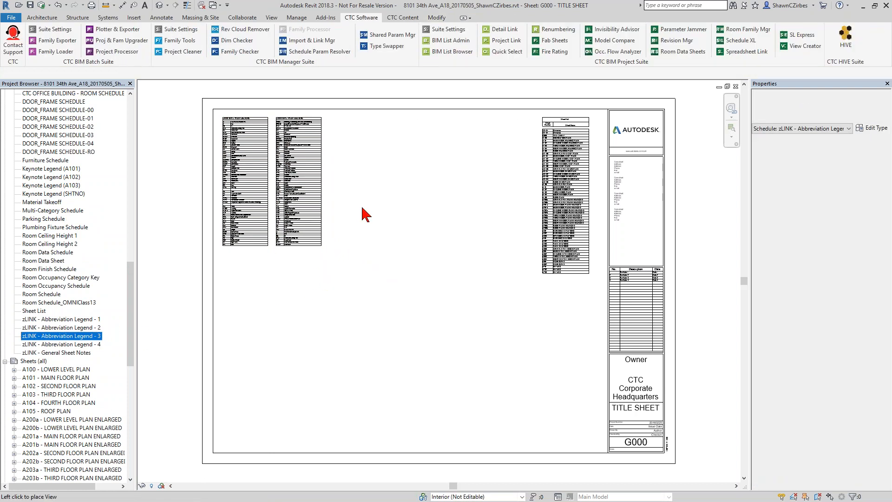
left_click(352, 186)
left_click_drag(75, 344, 415, 238)
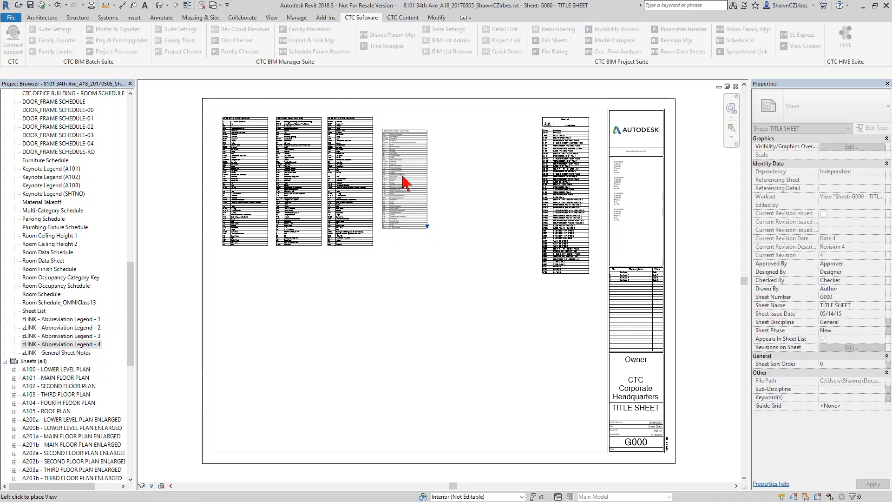
left_click(408, 175)
left_click(402, 281)
Examine the fonts in the fourth legend table and compare them with the Text command's available types, without placing text.
scroll(478, 331, "up", 6)
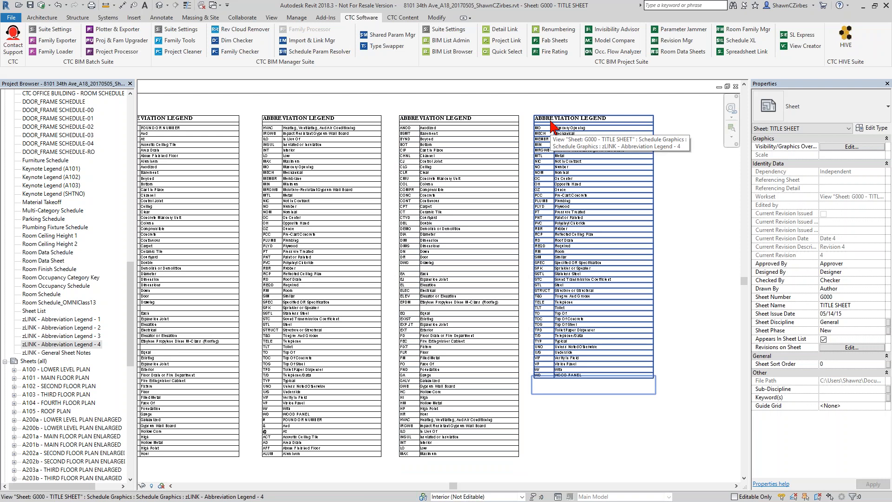
scroll(641, 112, "up", 5)
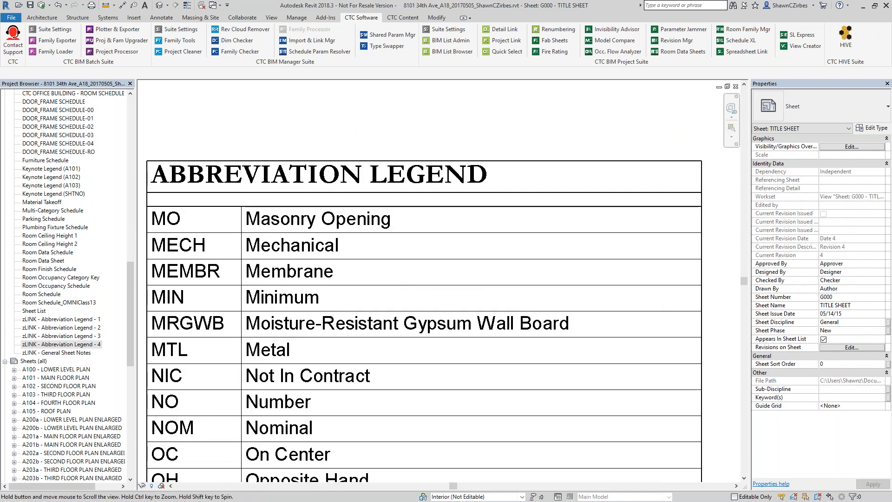
scroll(428, 129, "up", 3)
scroll(308, 192, "down", 3)
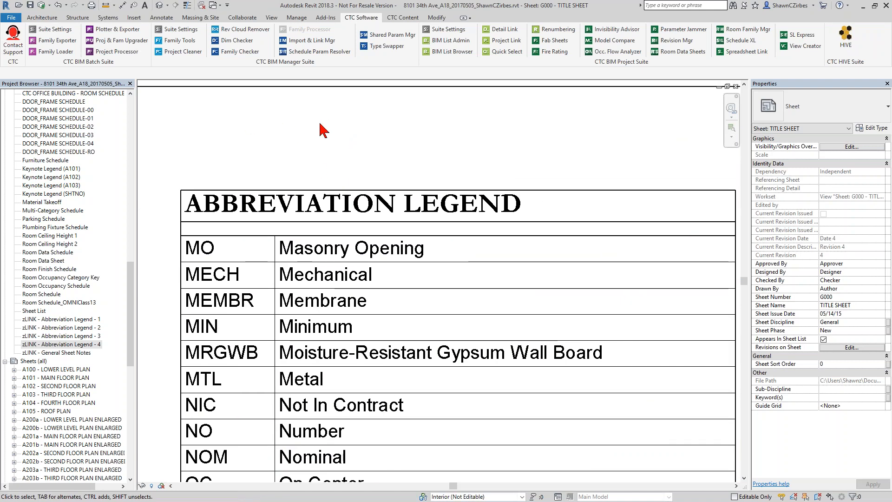
key("t")
key("x")
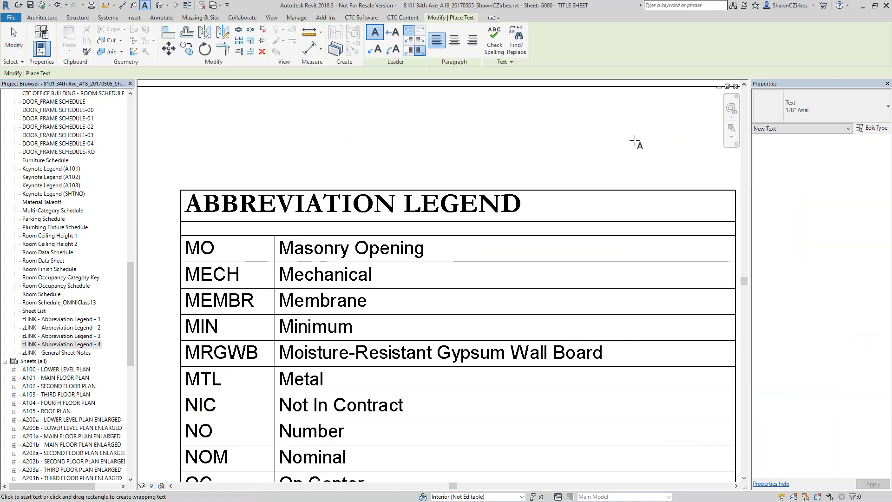
left_click(821, 105)
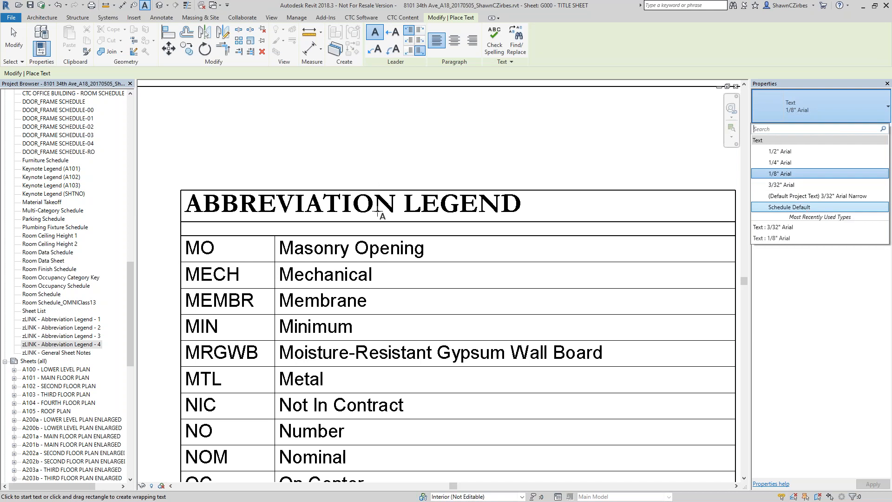
key("Escape")
key("Escape")
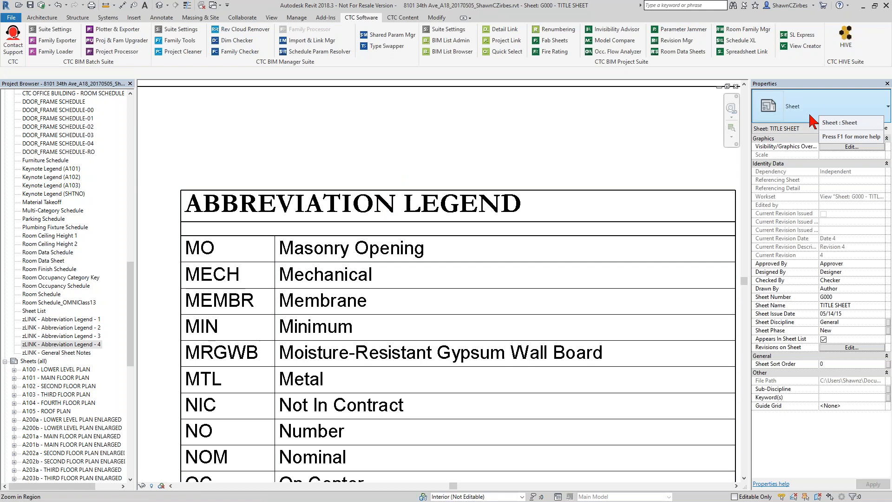
Review the graphics options for a new spreadsheet in Schedule XL, and leave the tool without adding anything.
scroll(623, 139, "down", 8)
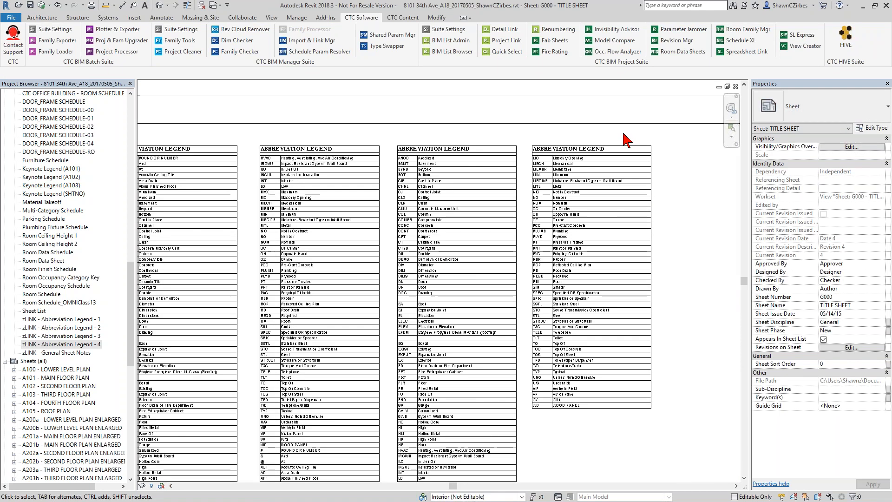
left_click(735, 41)
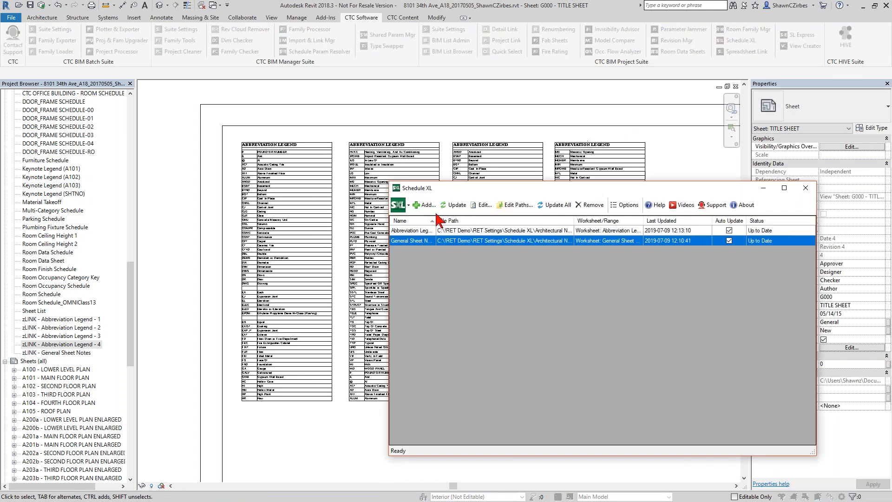
left_click(415, 205)
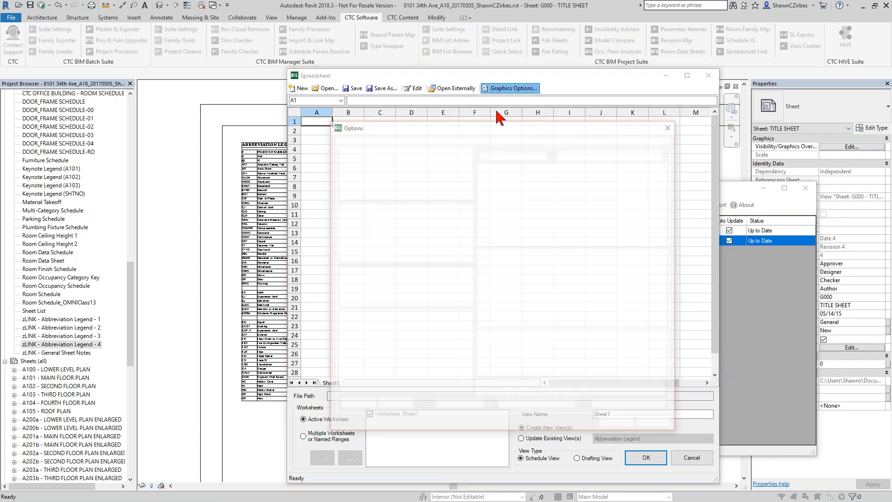
left_click(504, 89)
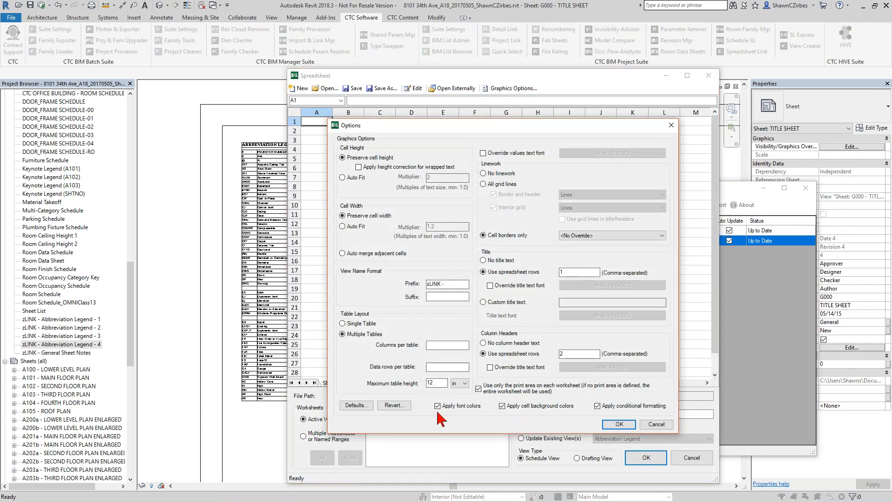
left_click(659, 423)
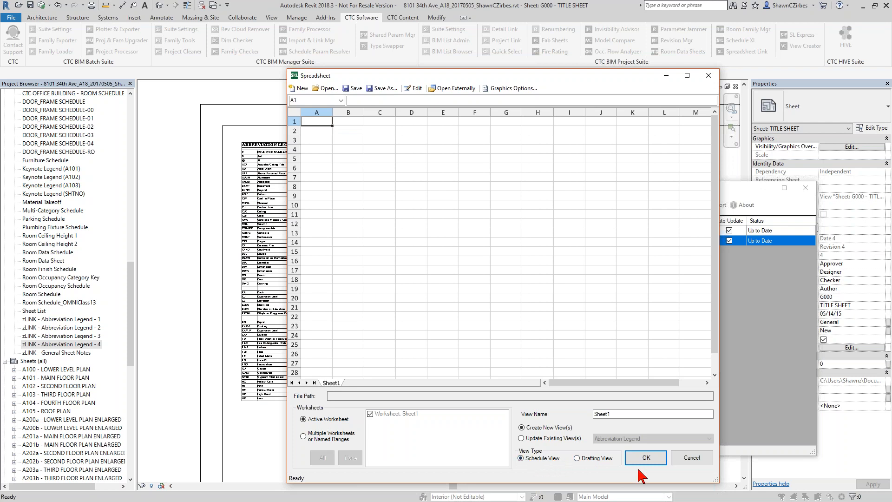
left_click(691, 459)
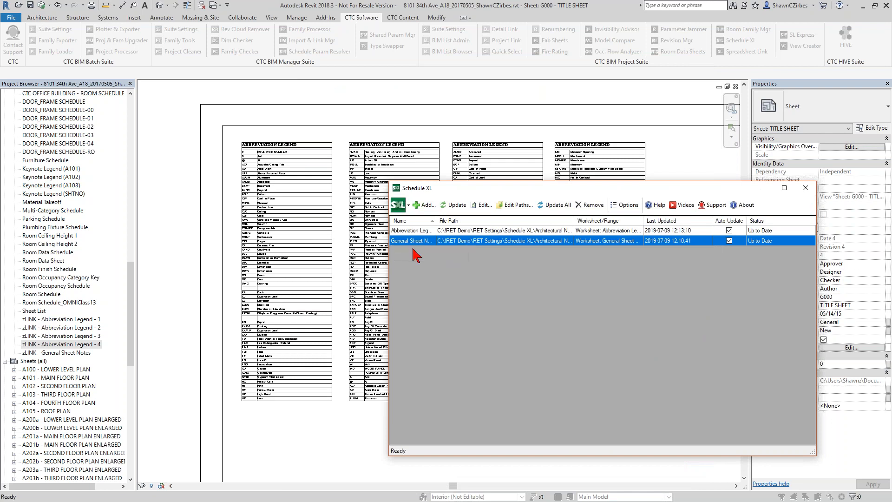
left_click(806, 187)
middle_click_drag(720, 230, 400, 278)
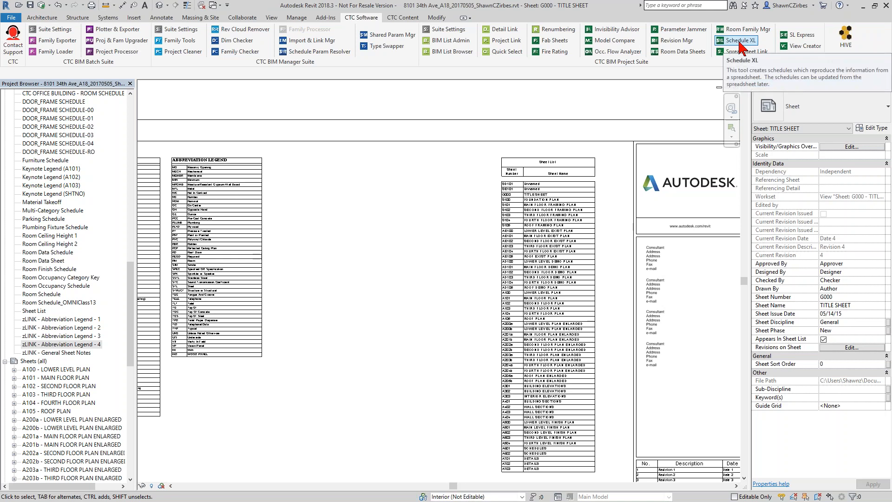
Restart Schedule XL and load Room Calcs.xlsx from the Desktop as a new spreadsheet.
left_click(741, 41)
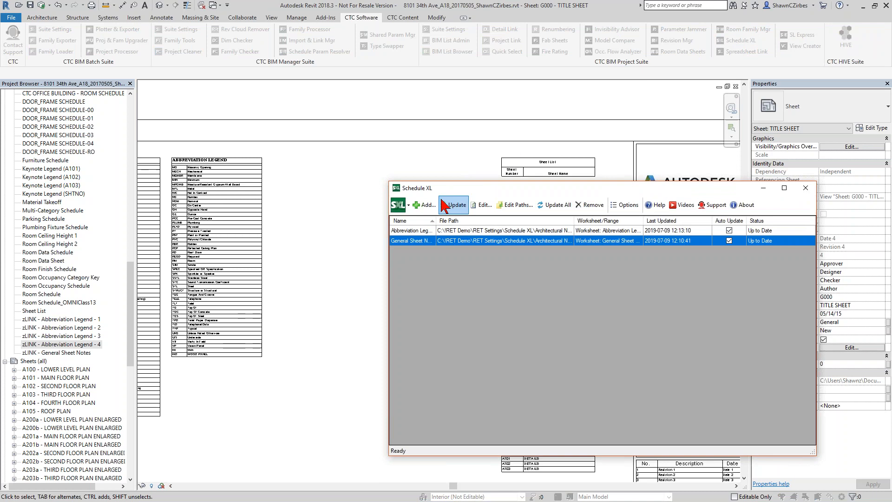
left_click(425, 206)
left_click(325, 88)
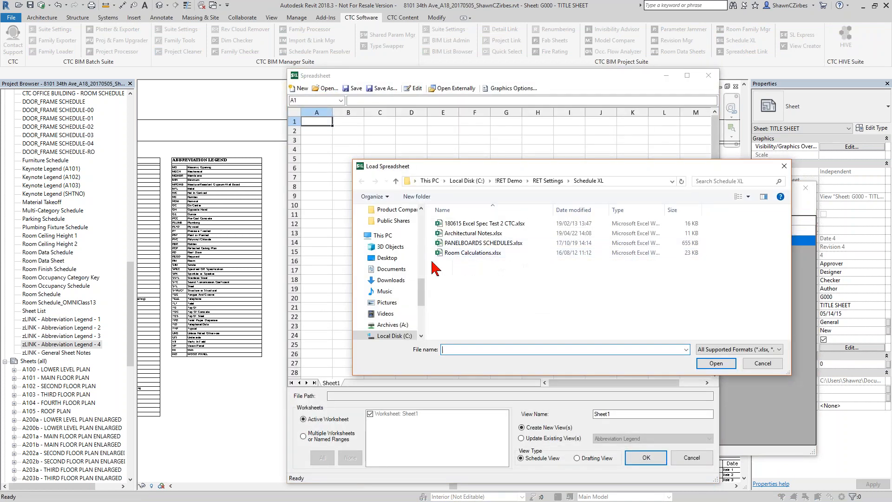
left_click_drag(422, 295, 422, 230)
left_click(387, 228)
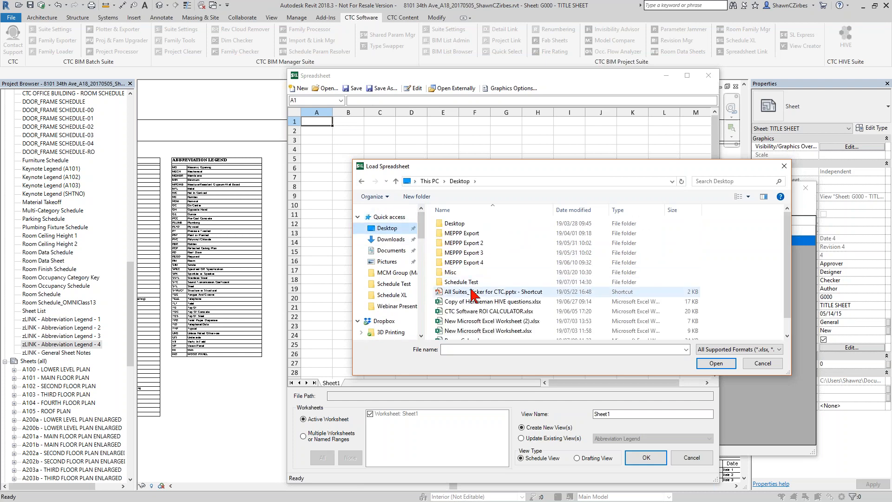
scroll(483, 298, "down", 3)
left_click(465, 326)
double_click(465, 325)
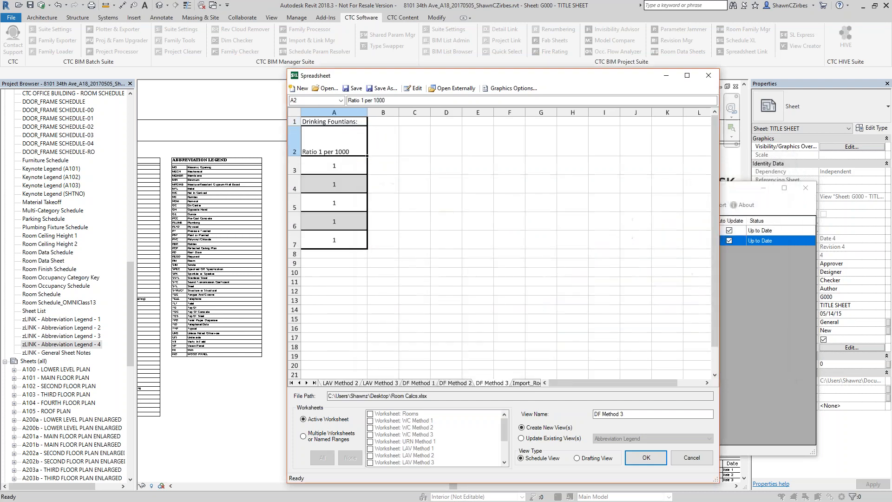
Look through the workbook's WC, URN and LAV Method worksheets to examine their fixture ratios and counts.
left_click(352, 383)
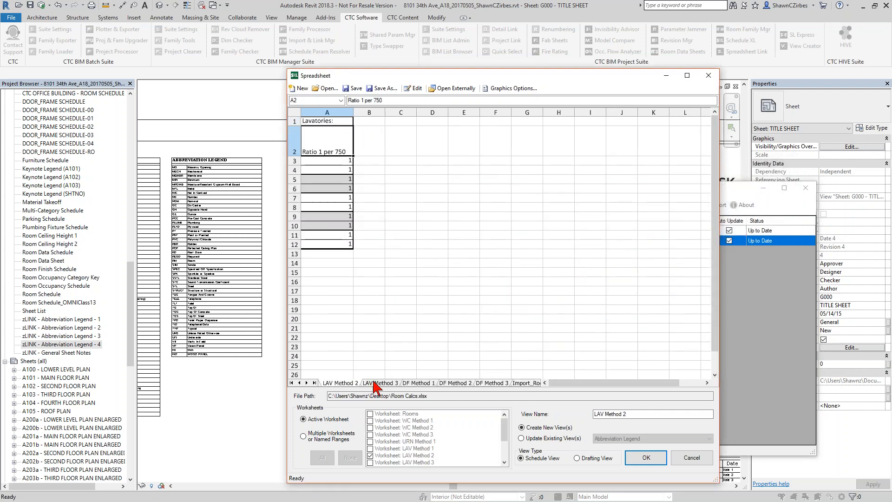
left_click(379, 383)
left_click(299, 382)
left_click(299, 382)
left_click(298, 382)
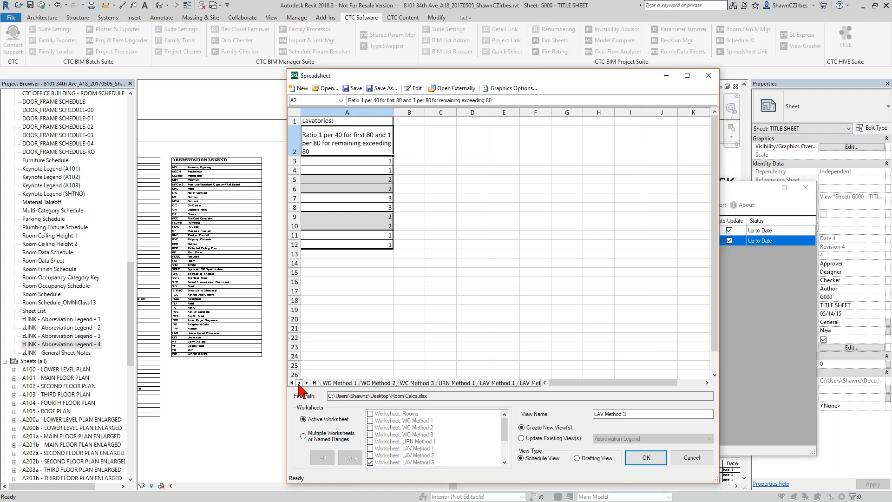
left_click(299, 383)
left_click(341, 383)
left_click(376, 383)
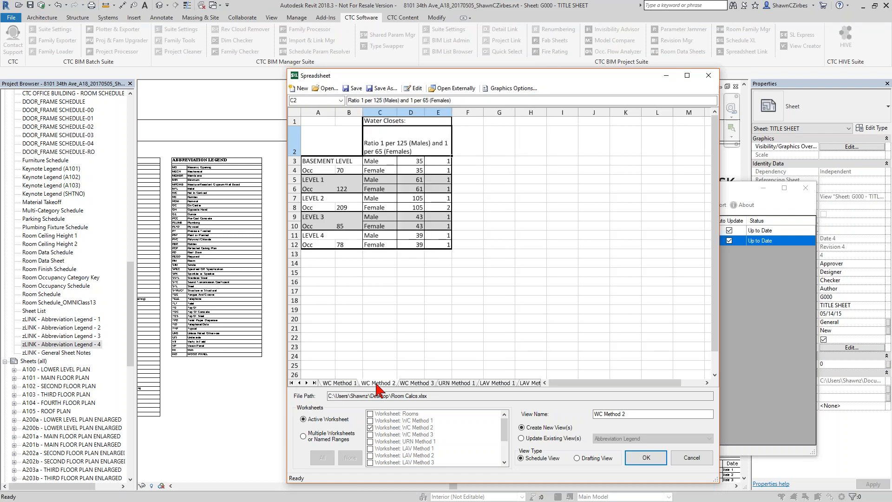
left_click(417, 383)
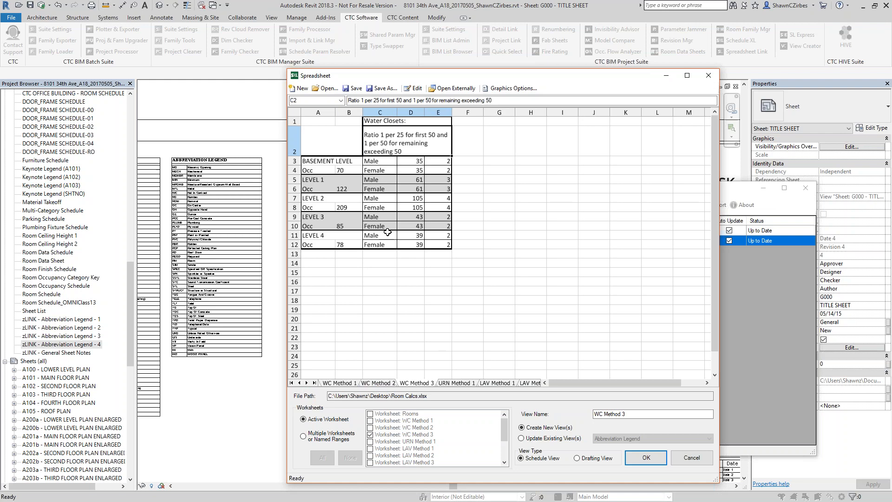
left_click(460, 383)
left_click(510, 384)
left_click(530, 383)
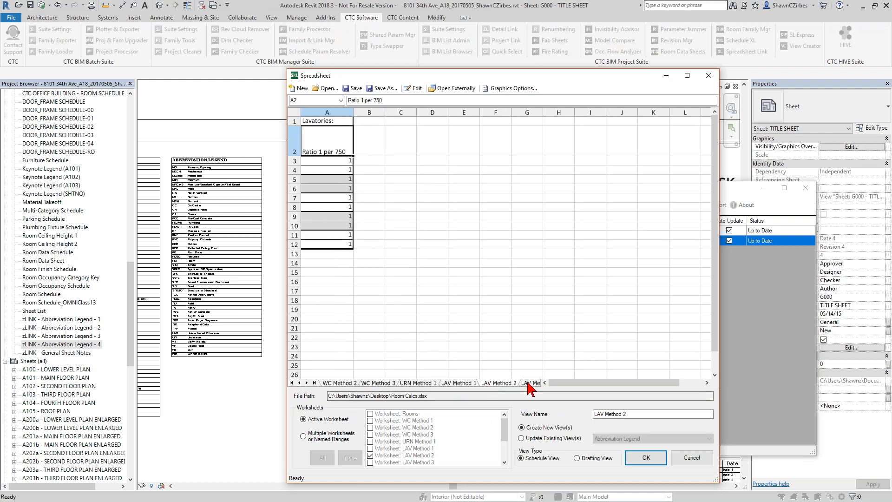
Choose multiple worksheets and include all of them except Rooms, Import_Rooms, Levels and the _xlfn.IFERROR range.
left_click(326, 438)
left_click(323, 455)
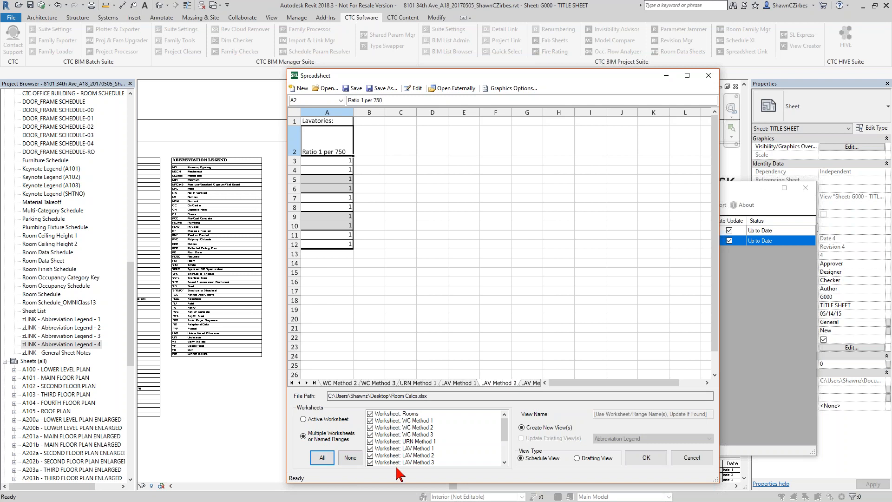
left_click(378, 414)
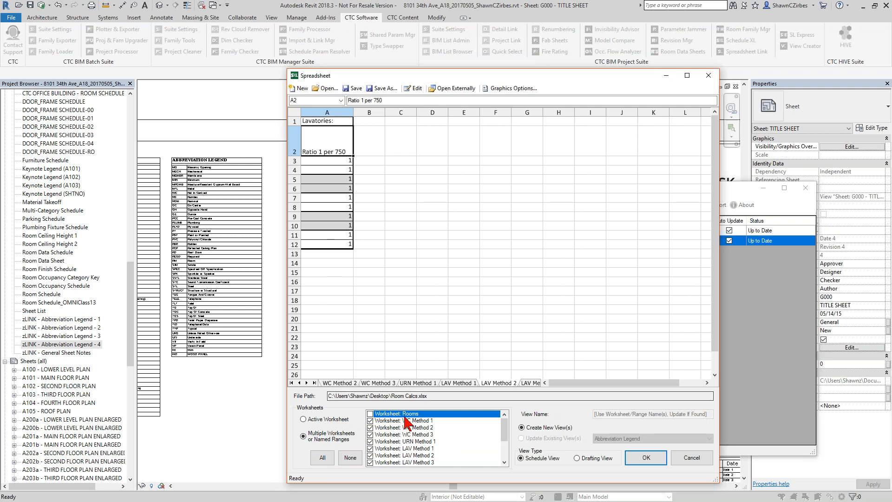
scroll(409, 424, "down", 2)
left_click(370, 448)
left_click(371, 455)
left_click(370, 462)
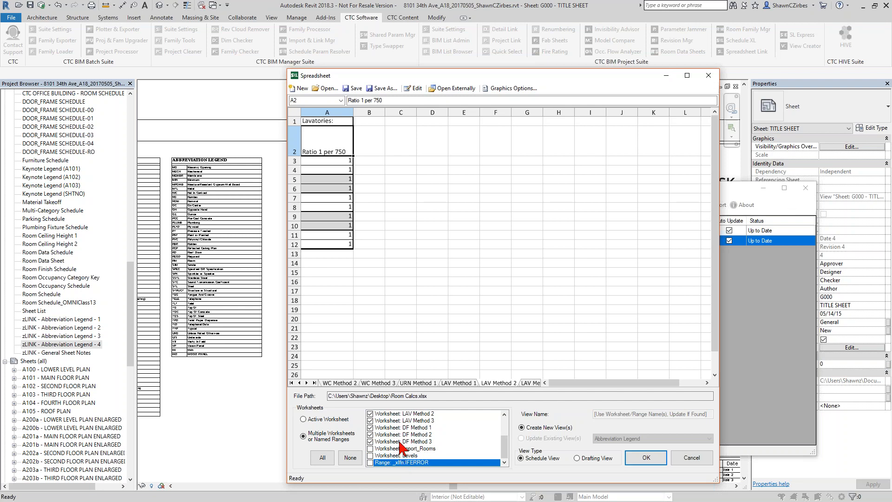
Check the worksheet selection, create linked schedule views from it, and close Schedule XL.
left_click(401, 442)
left_click(400, 442)
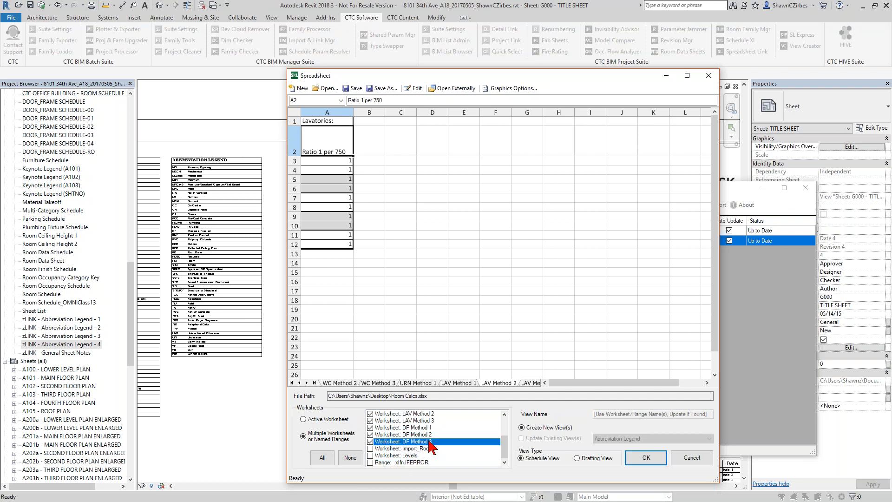
scroll(425, 447, "up", 2)
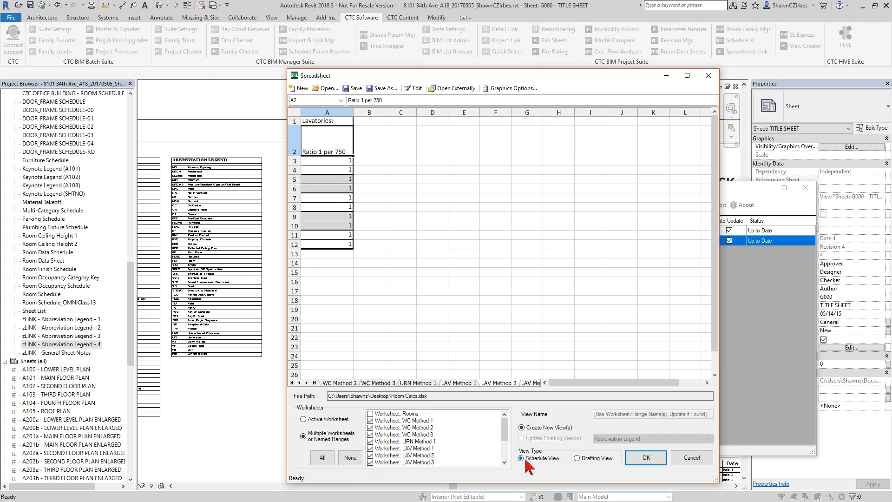
left_click(646, 461)
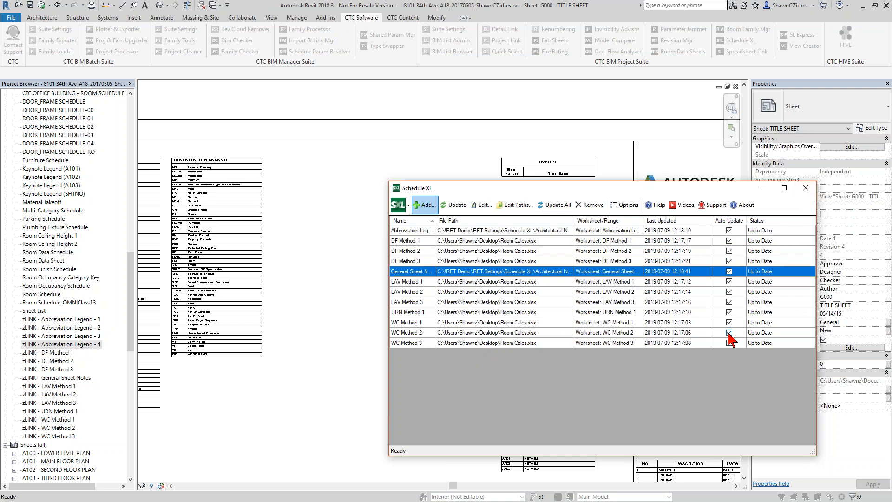
left_click(806, 187)
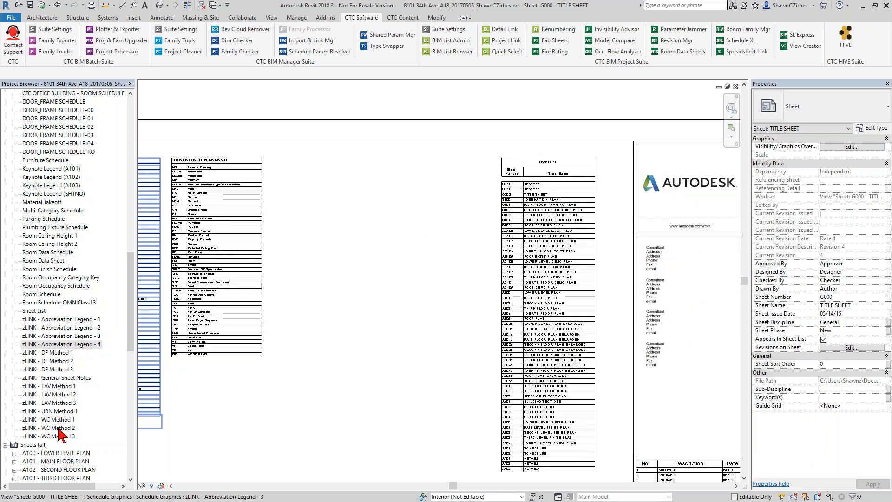
Place the zLINK - WC Method 3 schedule between the last abbreviation legend and the Sheet List, and inspect its formatting.
left_click_drag(58, 437, 316, 190)
left_click(320, 277)
scroll(308, 155, "up", 7)
middle_click_drag(246, 249, 280, 182)
scroll(280, 182, "down", 3)
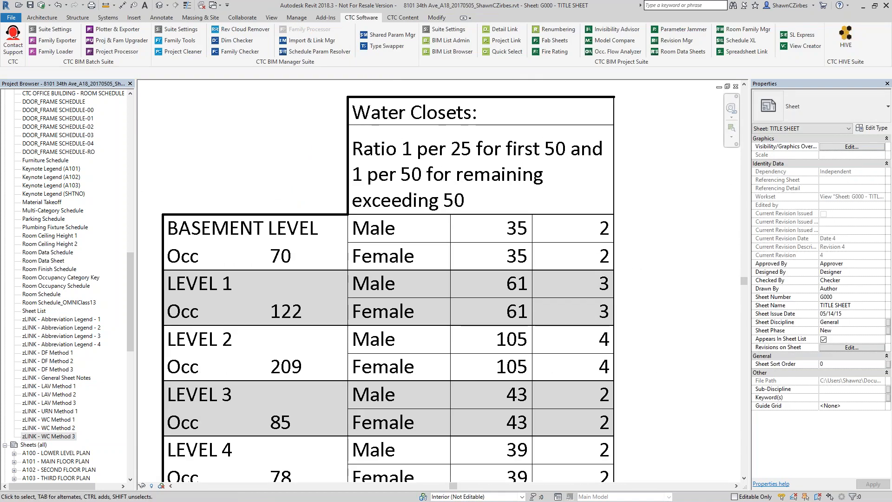
Place the zLINK - URN Method 1 and zLINK - LAV Method 3 schedules edge to edge beside the Water Closets table.
scroll(312, 161, "down", 3)
middle_click_drag(315, 169, 315, 193)
scroll(564, 247, "down", 4)
middle_click_drag(494, 252, 390, 253)
scroll(389, 253, "down", 1)
left_click_drag(48, 411, 344, 255)
left_click(336, 263)
left_click_drag(58, 404, 411, 274)
left_click(410, 271)
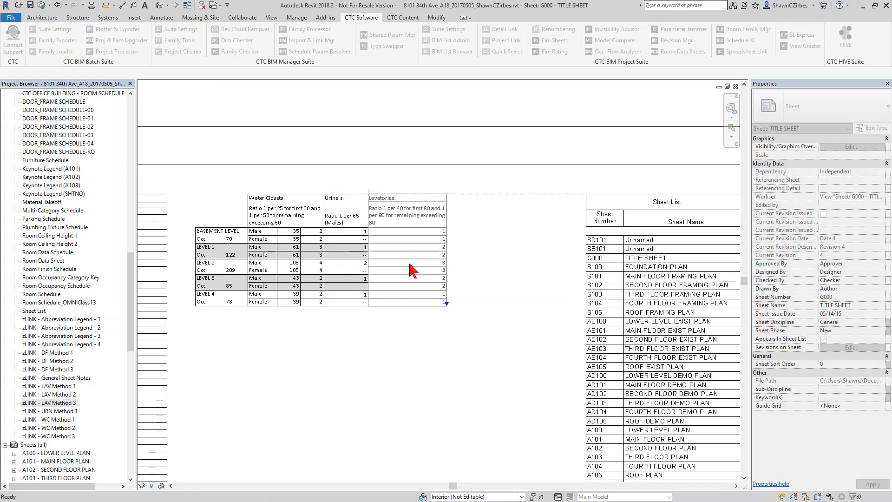
Place the zLINK - DF Method 1 schedule edge to edge beside the Lavatories table on the title sheet.
left_click(63, 353)
left_click_drag(63, 356, 476, 264)
left_click(476, 263)
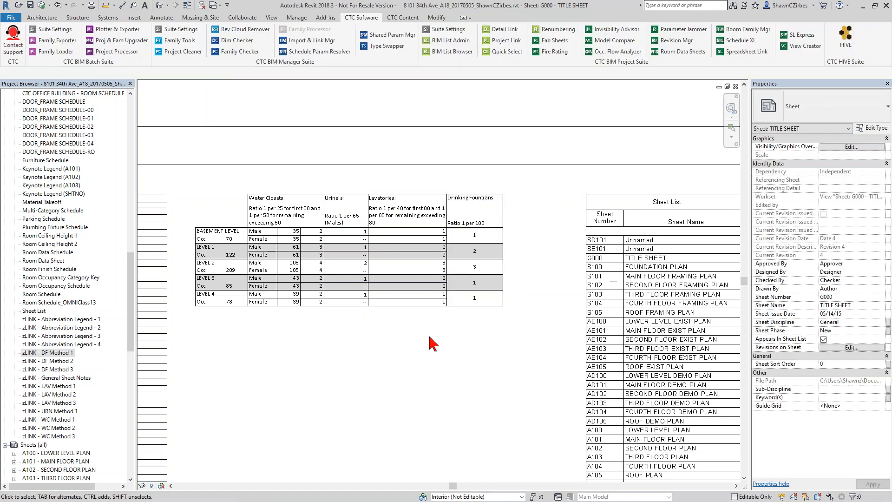
Examine the assembled plumbing fixture tables up close and in relation to the abbreviation legend and Sheet List.
scroll(437, 327, "up", 3)
scroll(625, 333, "up", 2)
middle_click_drag(698, 232, 719, 371)
middle_click_drag(319, 136, 395, 127)
scroll(398, 113, "right", 5, "shift")
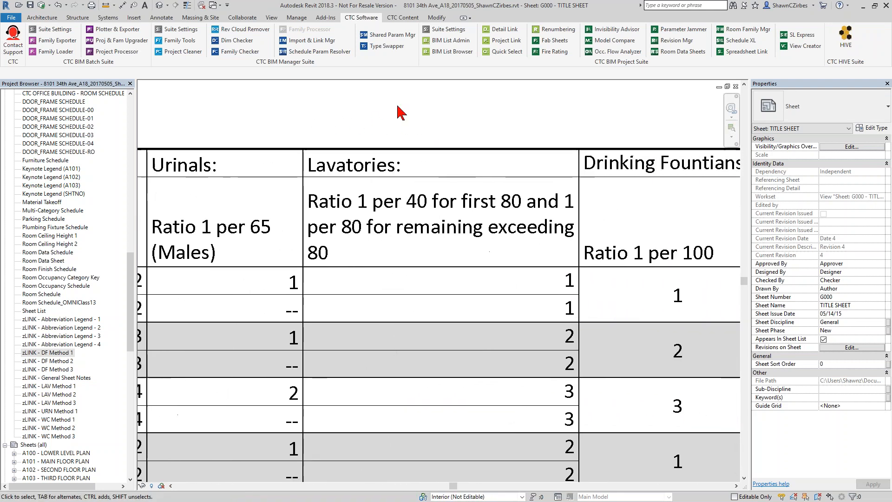
scroll(503, 113, "down", 2)
scroll(503, 113, "down", 3)
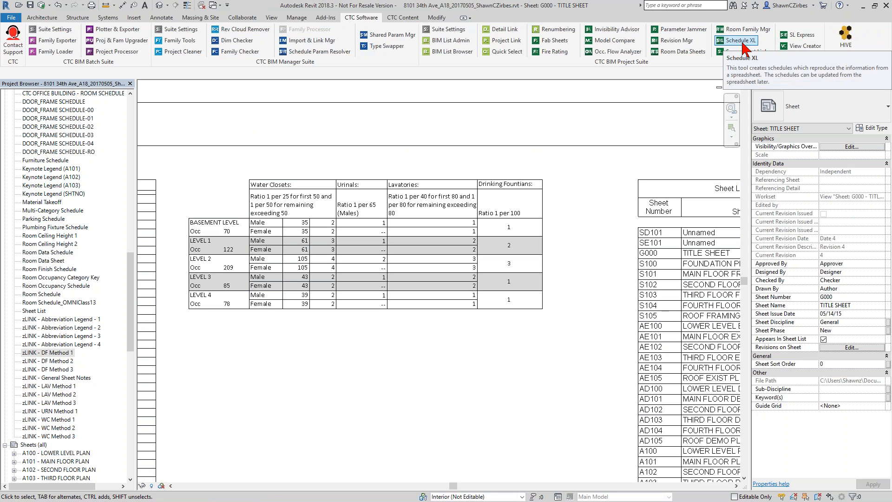
scroll(357, 373, "down", 2)
middle_click_drag(357, 374, 591, 310)
middle_click_drag(418, 379, 725, 342)
middle_click_drag(451, 347, 620, 314)
middle_click_drag(670, 334, 364, 296)
middle_click_drag(511, 303, 279, 353)
middle_click_drag(548, 293, 393, 360)
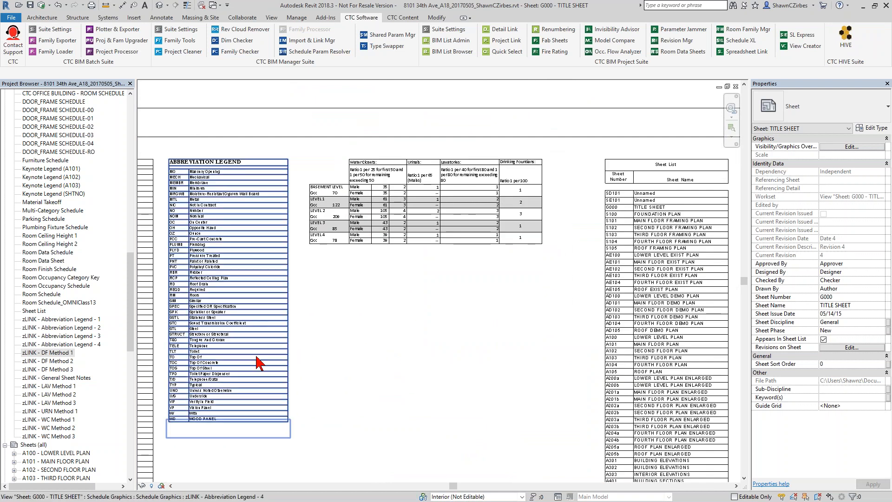
Open sheet A101 - MAIN FLOOR PLAN and read the General Sheet Notes placed beside the title block.
scroll(130, 291, "up", 4)
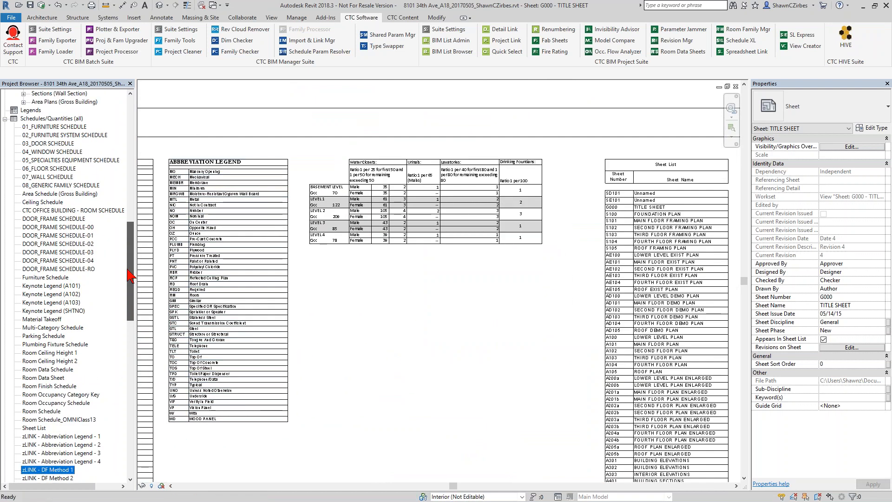
left_click_drag(128, 284, 127, 367)
double_click(56, 210)
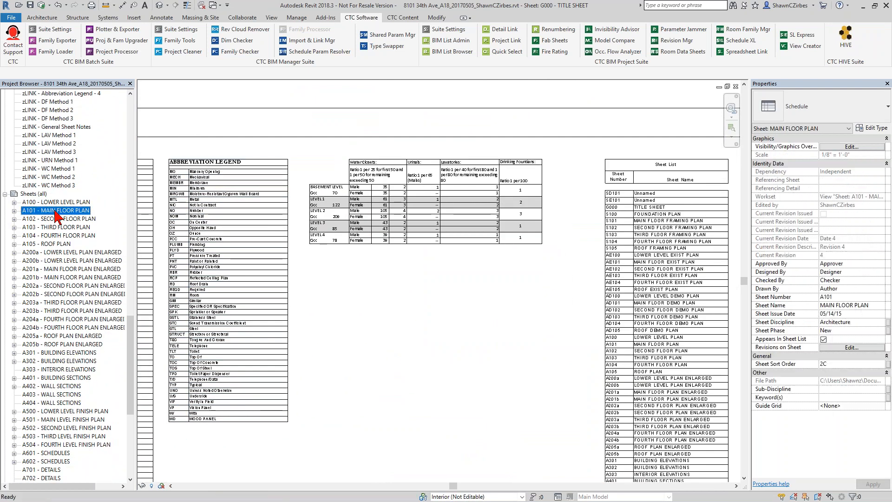
scroll(478, 251, "up", 5)
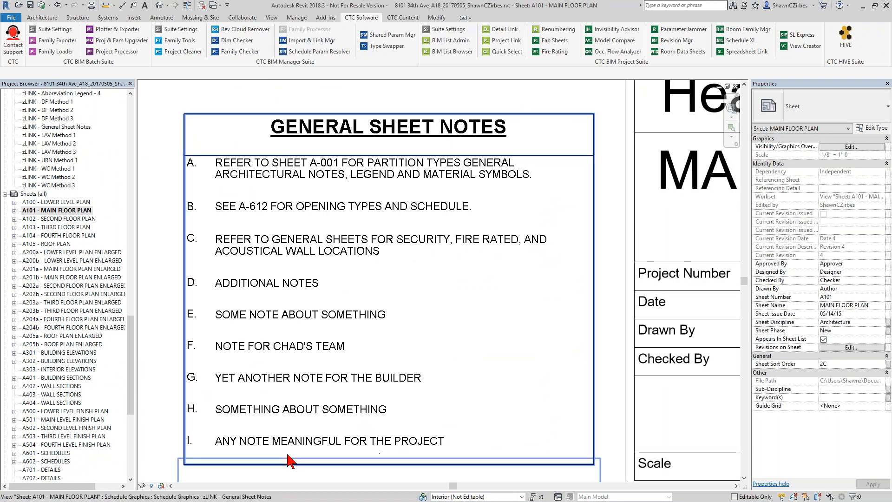
scroll(209, 381, "down", 2)
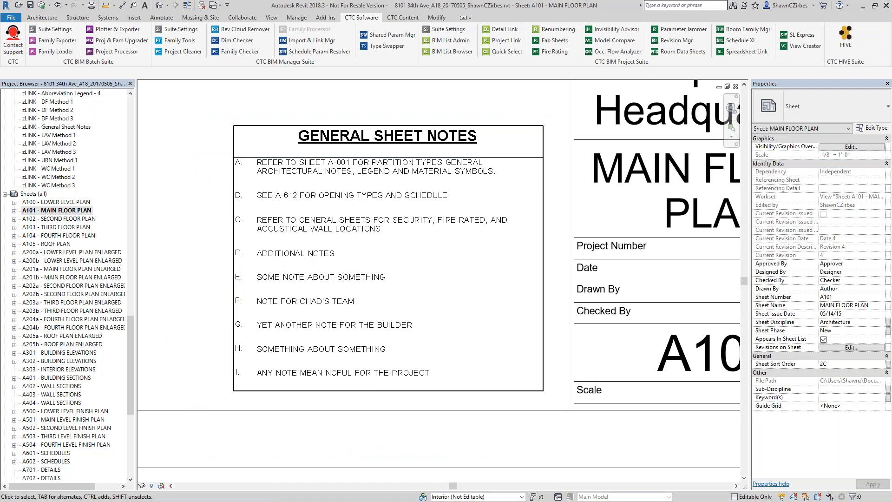
Switch to Architectural Notes.xlsx in Excel and show its General Sheet Notes worksheet in a narrower window over the sheet.
left_click_drag(0, 260, 668, 117)
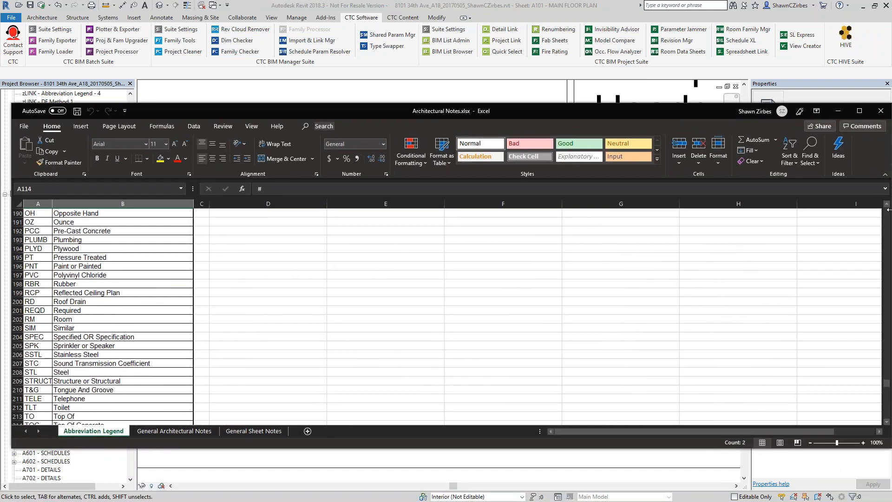
left_click_drag(888, 279, 528, 278)
left_click(254, 431)
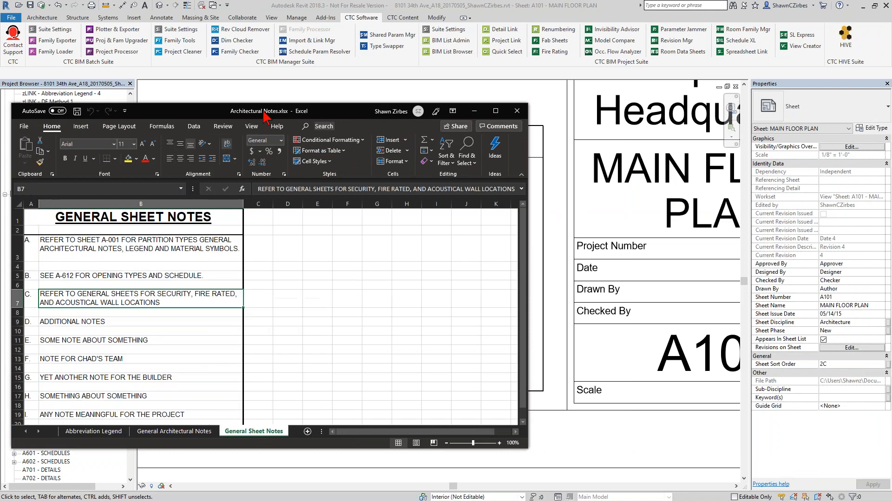
left_click_drag(265, 112, 323, 82)
Replace the text of note D in cell B9 with SOME OTHER NOTE, save the workbook, and move it off the Revit view.
left_click(176, 292)
double_click(183, 294)
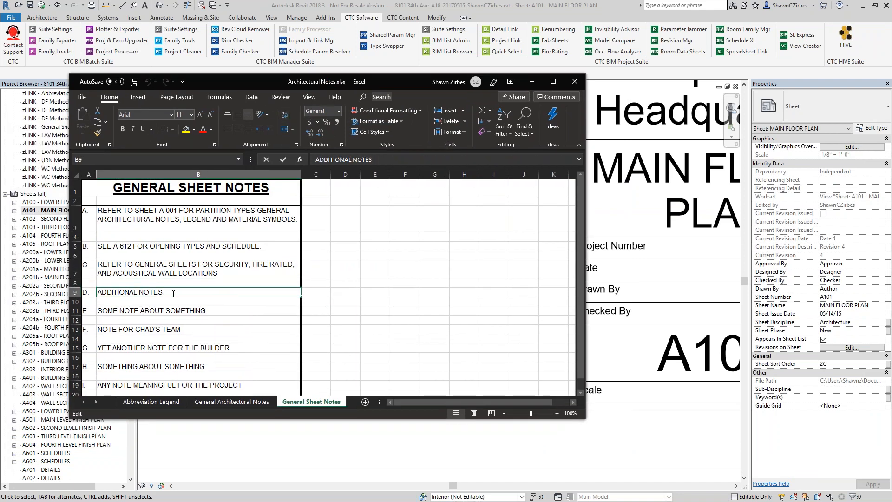
key("BackSpace")
key("BackSpace")
key("BackSpace")
key("BackSpace")
key("BackSpace")
key("BackSpace")
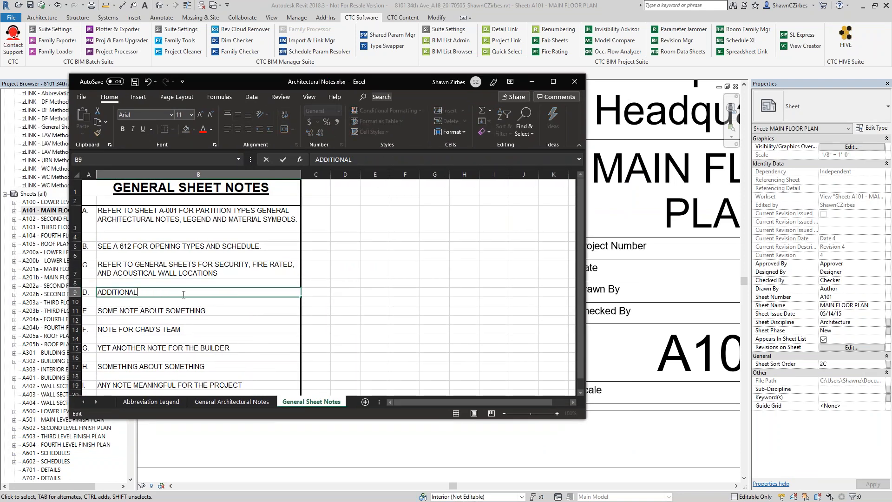
key("BackSpace")
key("BackSpace")
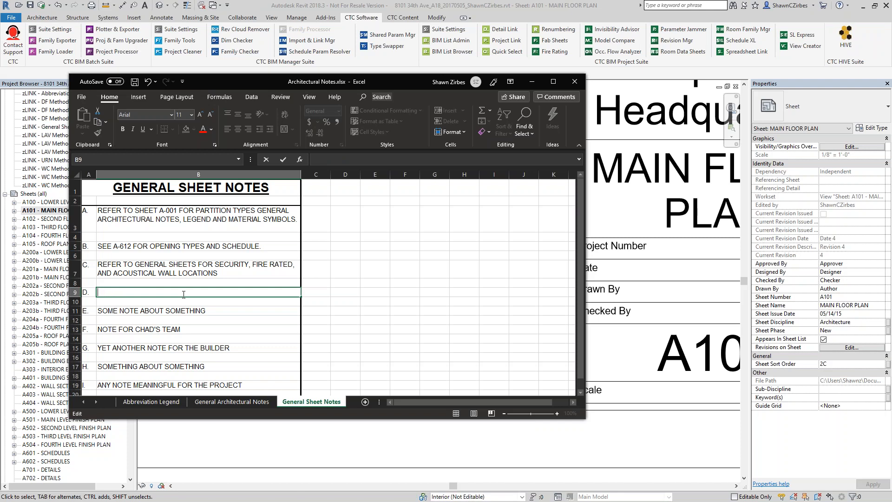
type("SOME OTHER NOTE")
left_click(135, 81)
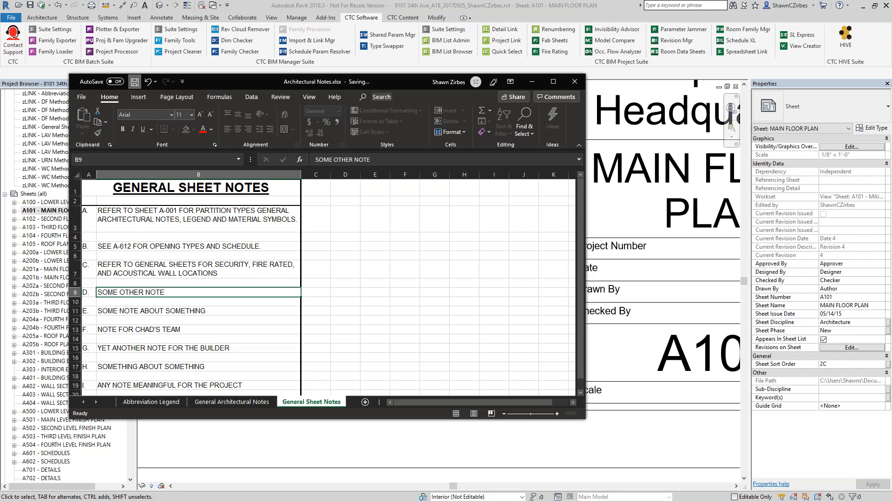
left_click_drag(398, 83, 0, 173)
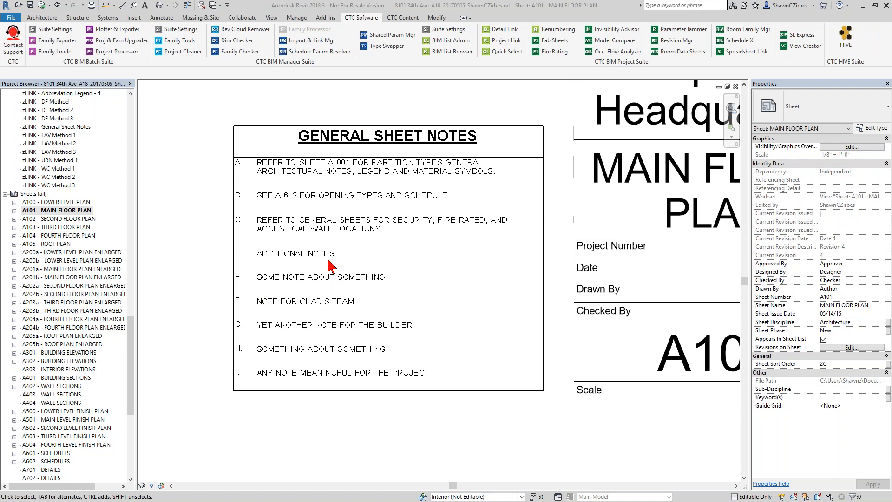
Update the linked Abbreviation Legend and General Sheet Notes worksheets in Schedule XL, and close it.
left_click(735, 42)
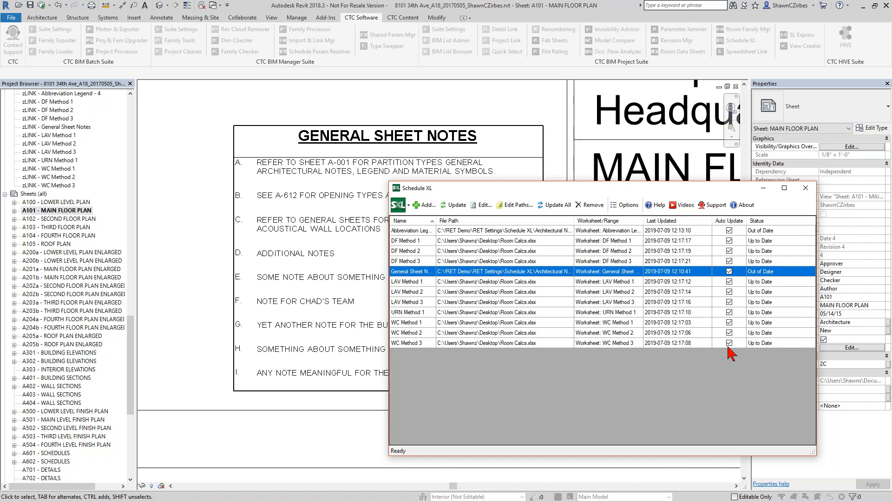
left_click_drag(600, 188, 618, 185)
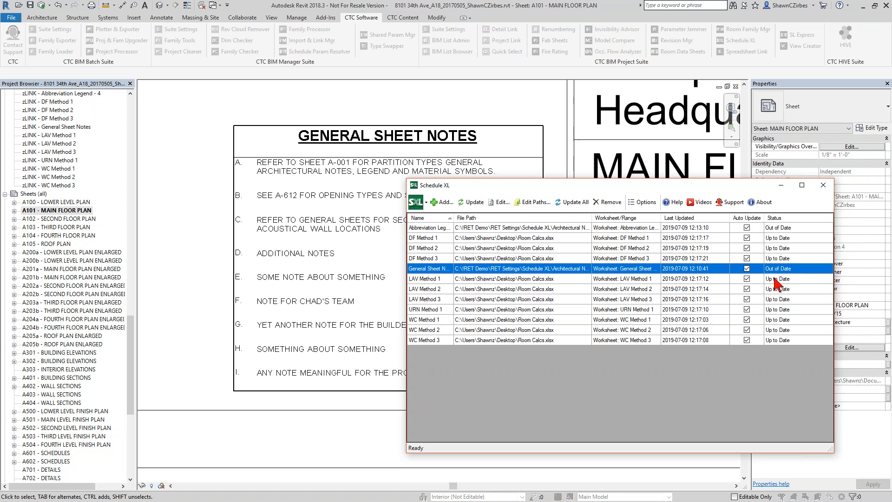
left_click(784, 229, "ctrl")
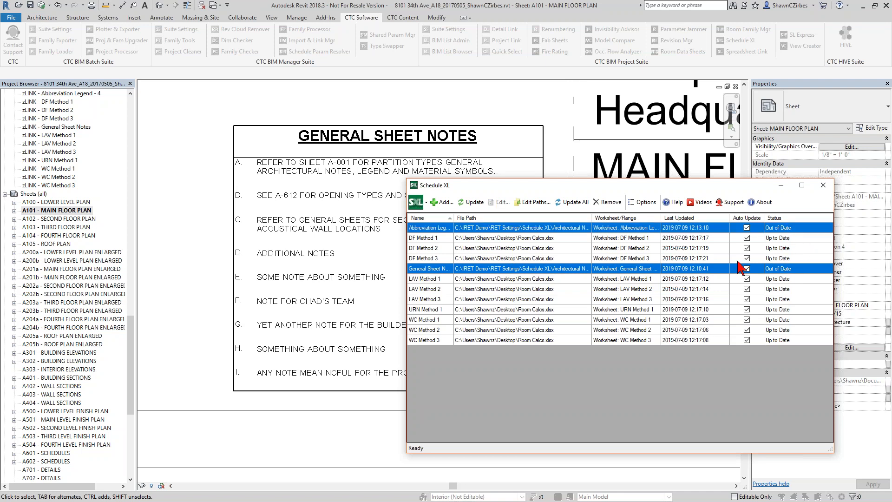
left_click(472, 202)
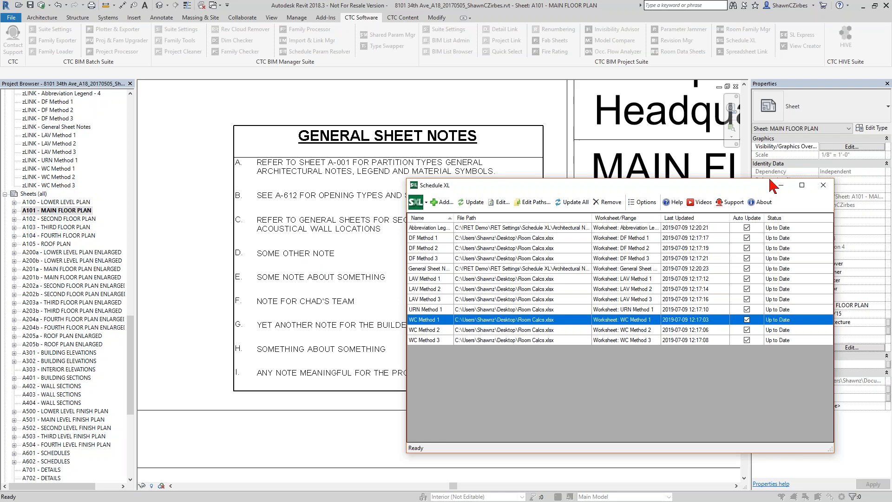
left_click(827, 191)
Open the zLINK - General Sheet Notes schedule and change note D directly to SOMEthing Else, dismissing the warning.
scroll(63, 133, "up", 1)
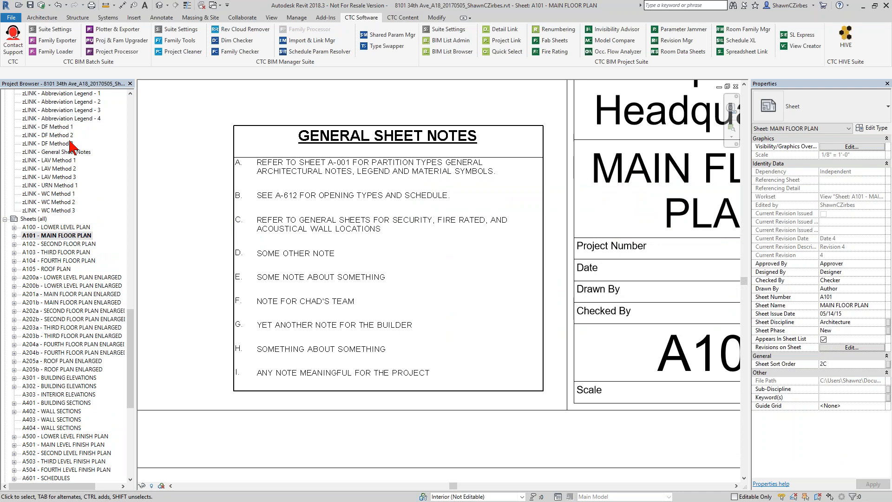
double_click(68, 153)
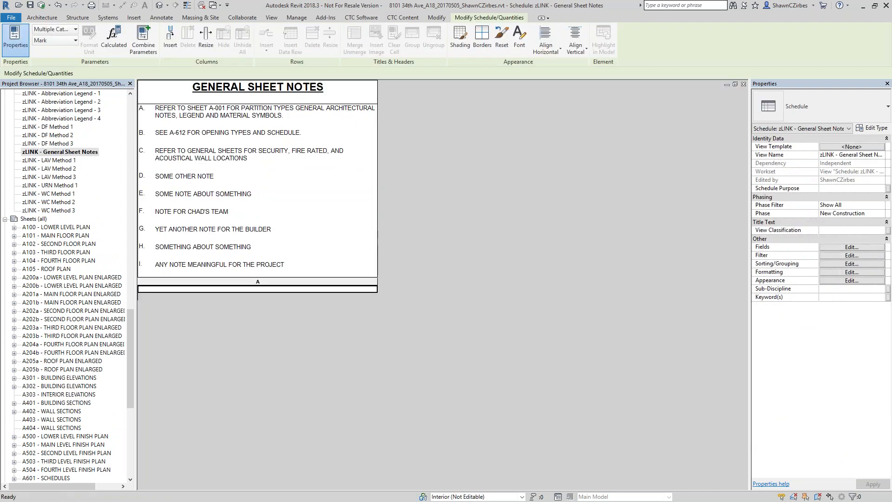
left_click_drag(214, 176, 169, 178)
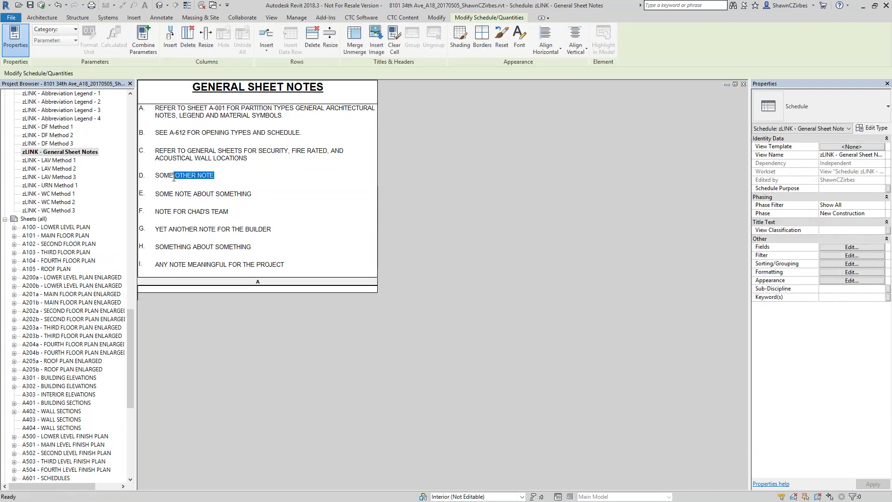
type("hing Else")
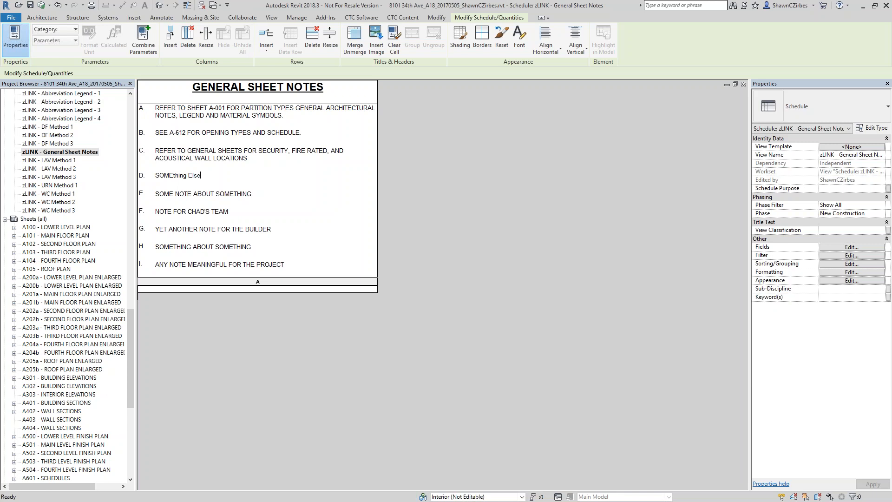
left_click(183, 194)
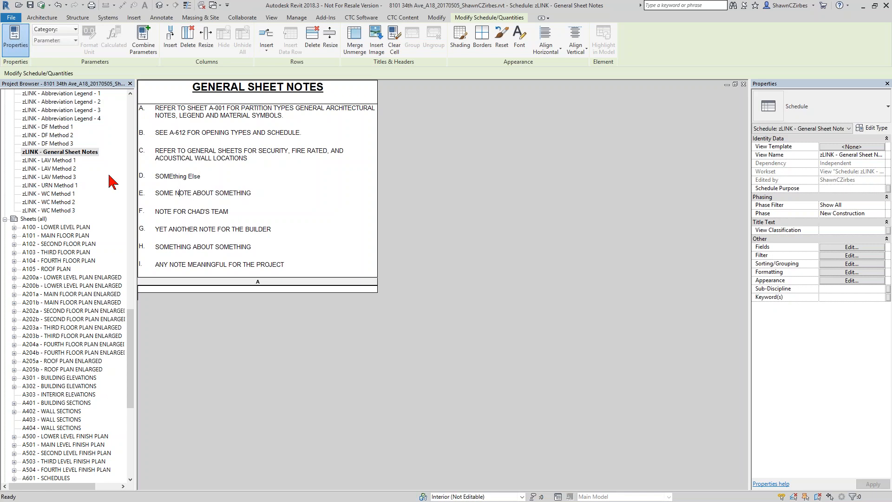
left_click(57, 163)
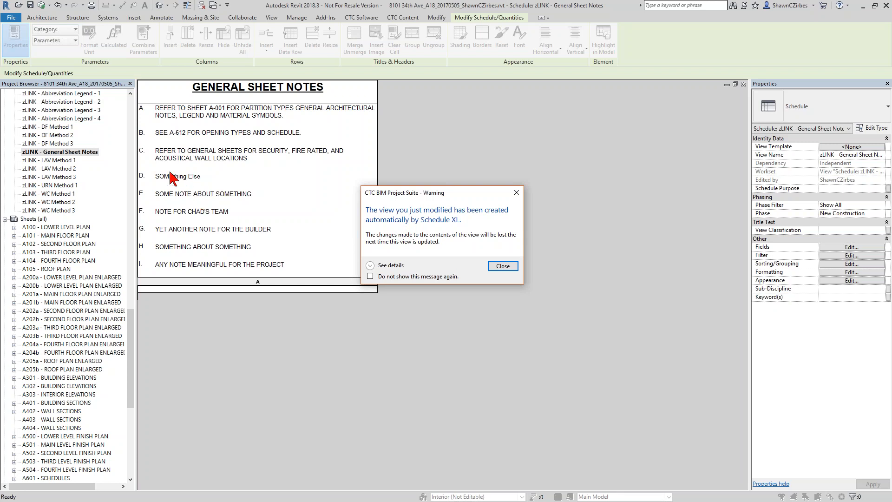
left_click(502, 266)
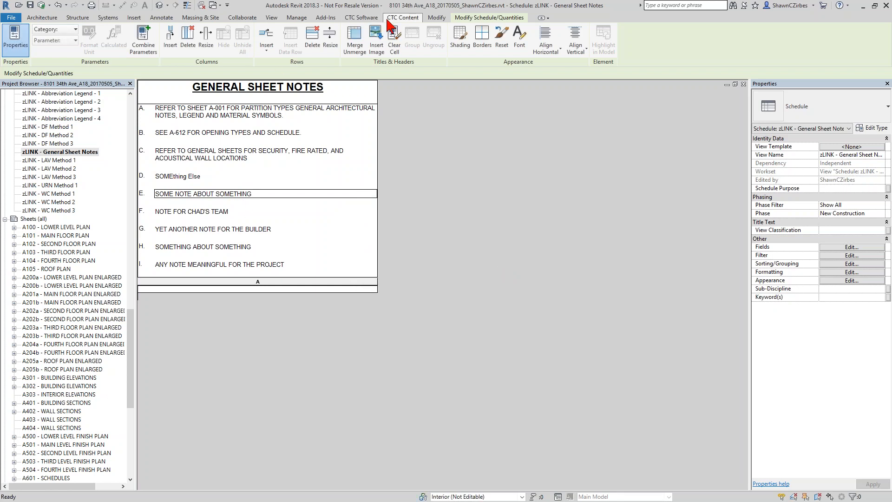
Update the General Sheet Notes link in Schedule XL to restore the workbook's text, and close Schedule XL.
left_click(361, 17)
left_click(741, 40)
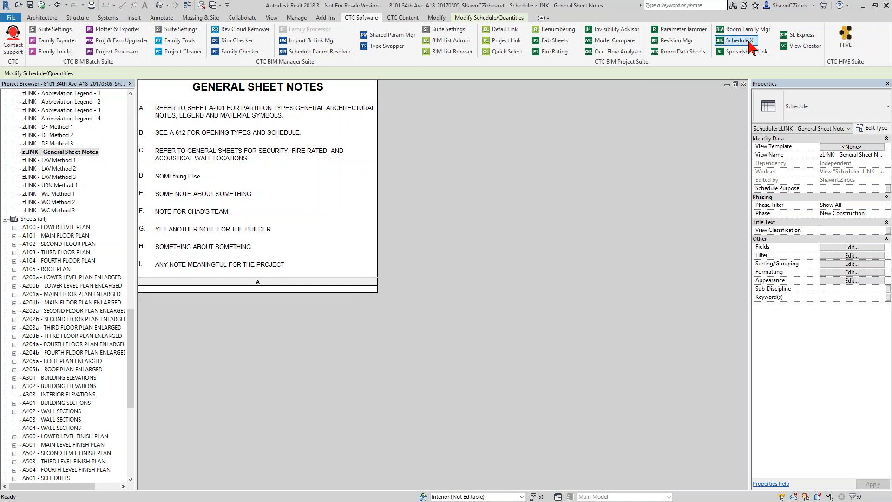
left_click(797, 271)
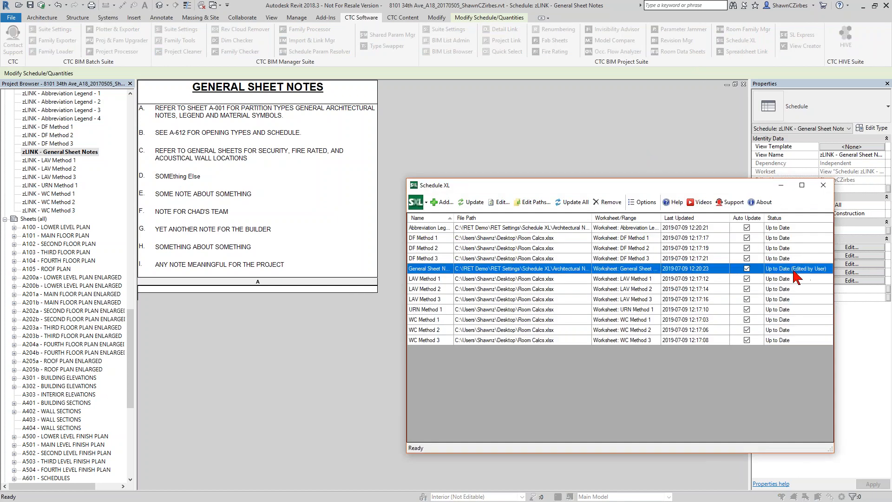
left_click(472, 203)
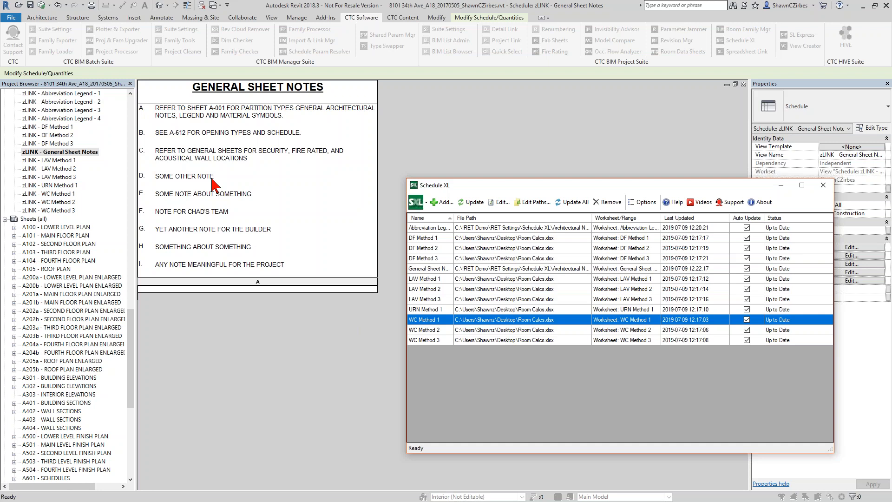
left_click(823, 185)
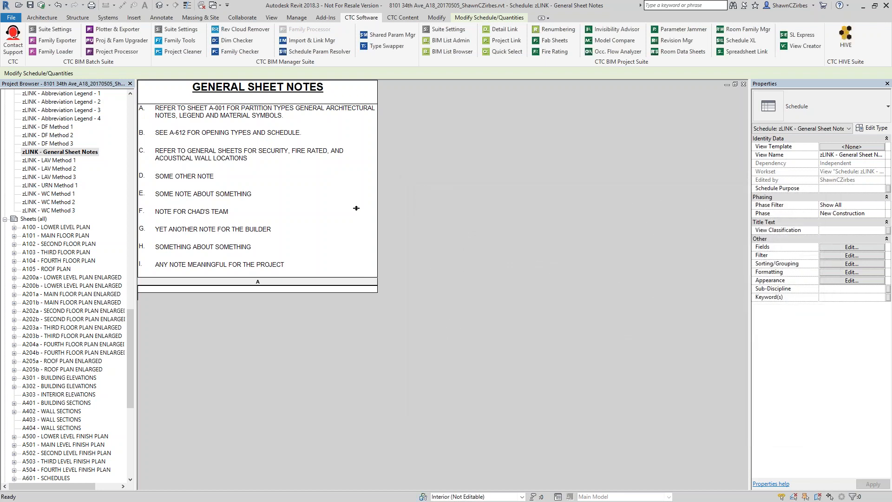
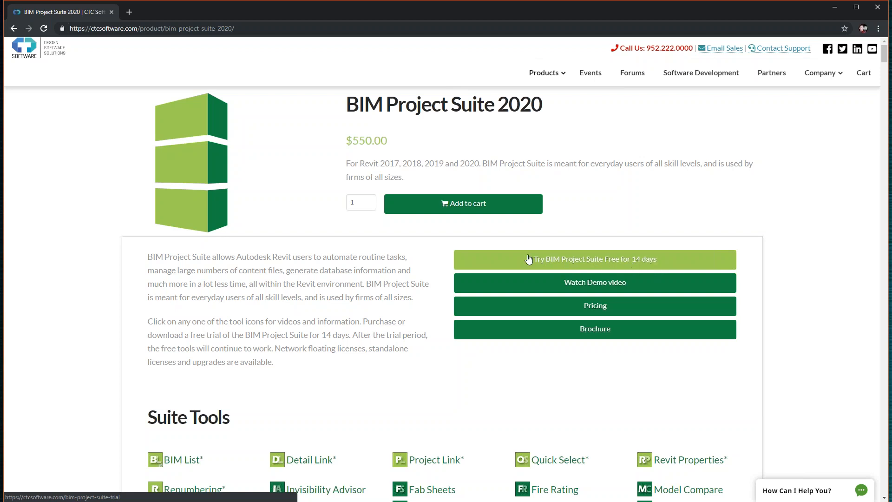
scroll(375, 278, "down", 3)
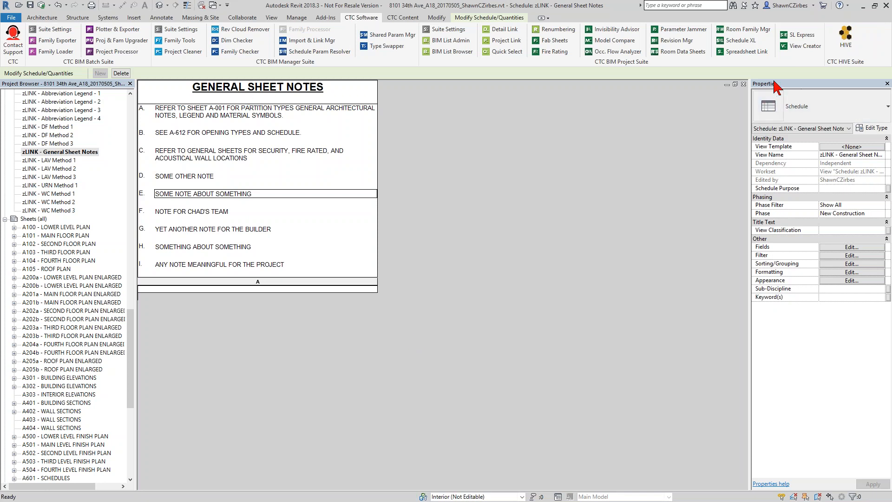
Close the General Sheet Notes schedule view and review the notes beside the title block on sheet A101.
left_click(744, 84)
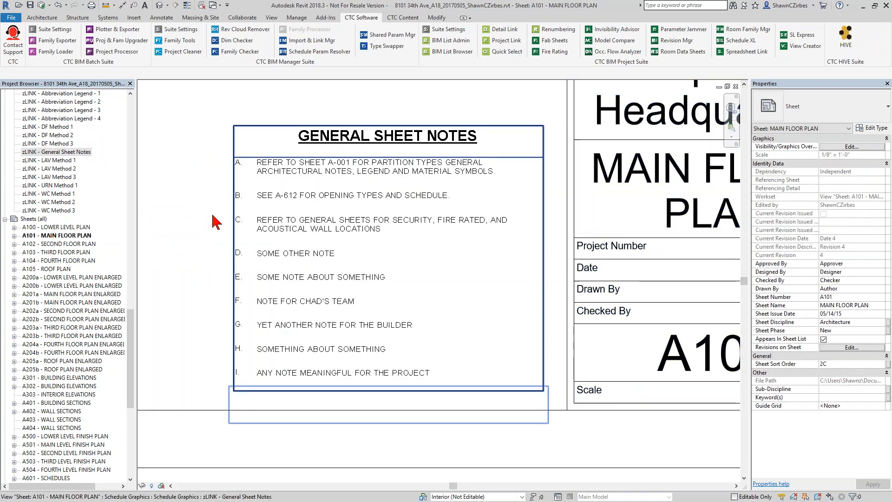
scroll(190, 294, "down", 3)
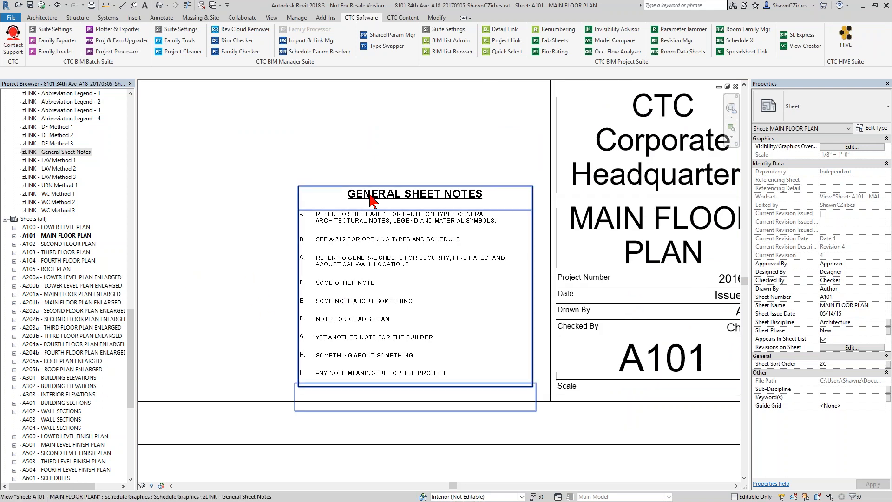
scroll(304, 219, "down", 1)
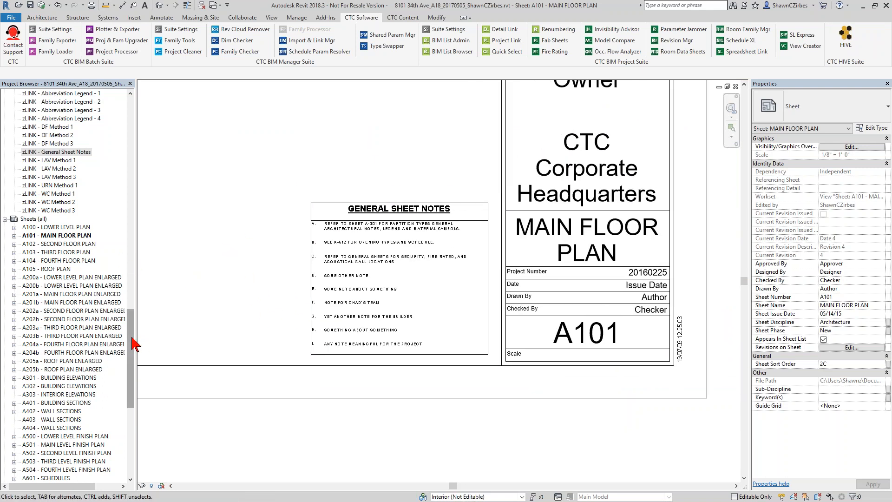
Open sheet G000 - TITLE SHEET and examine the text of the Abbreviation Legend schedule starting at MO.
left_click_drag(130, 333, 132, 407)
double_click(60, 371)
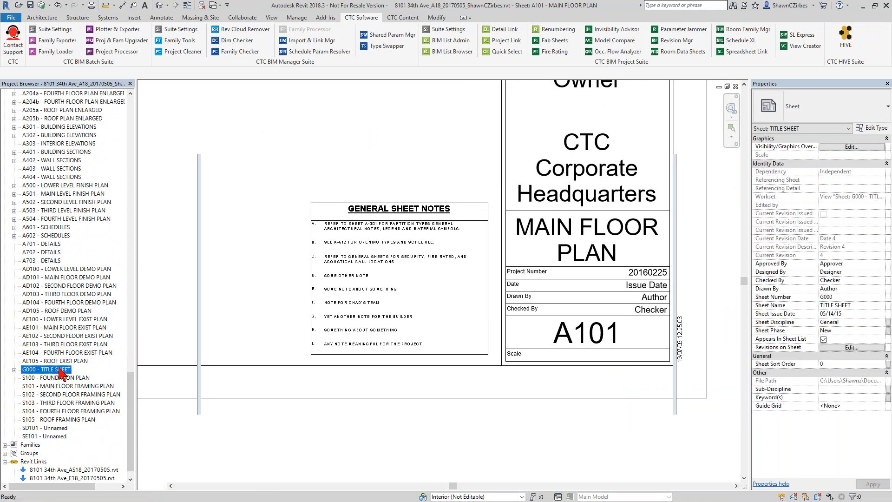
scroll(189, 176, "up", 6)
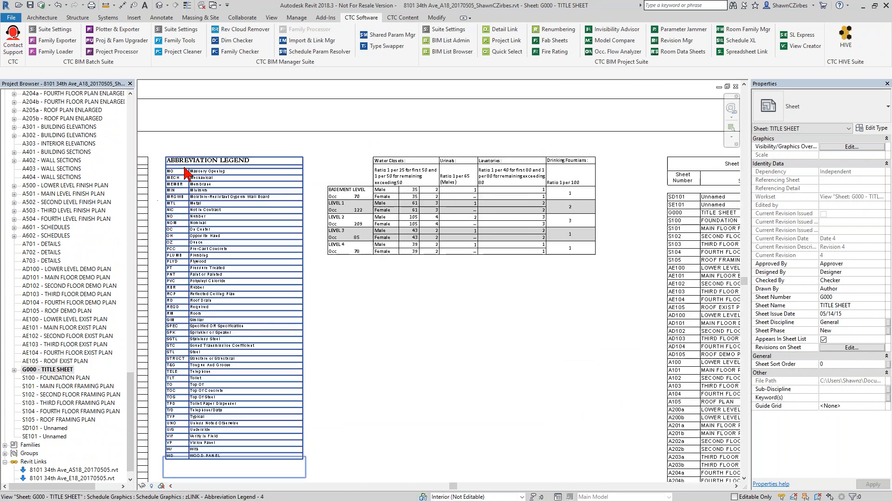
scroll(270, 174, "down", 2)
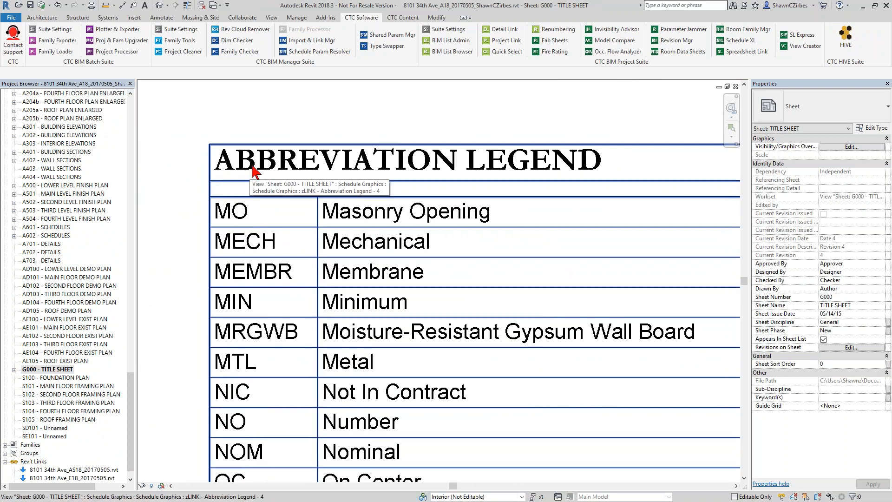
scroll(254, 172, "down", 1)
scroll(254, 172, "down", 1)
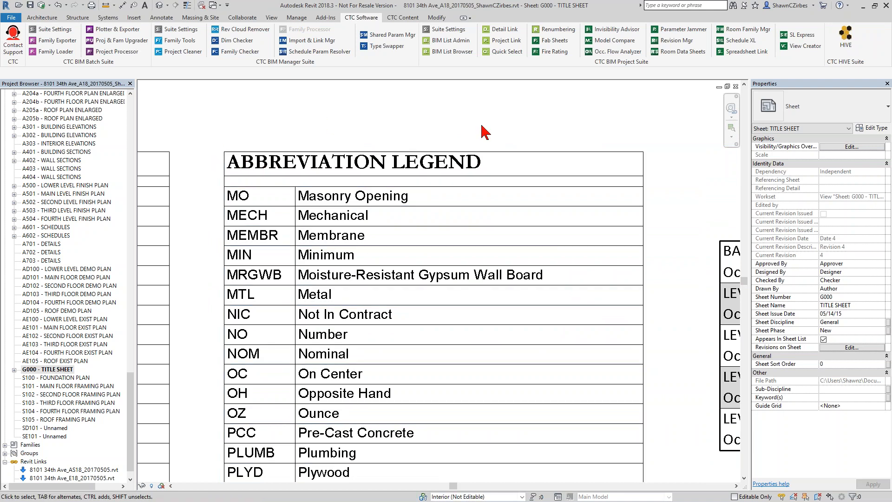
middle_click_drag(492, 145, 459, 195)
Review the text types available for the Text tool, including Schedule Default, without placing any text.
key("t")
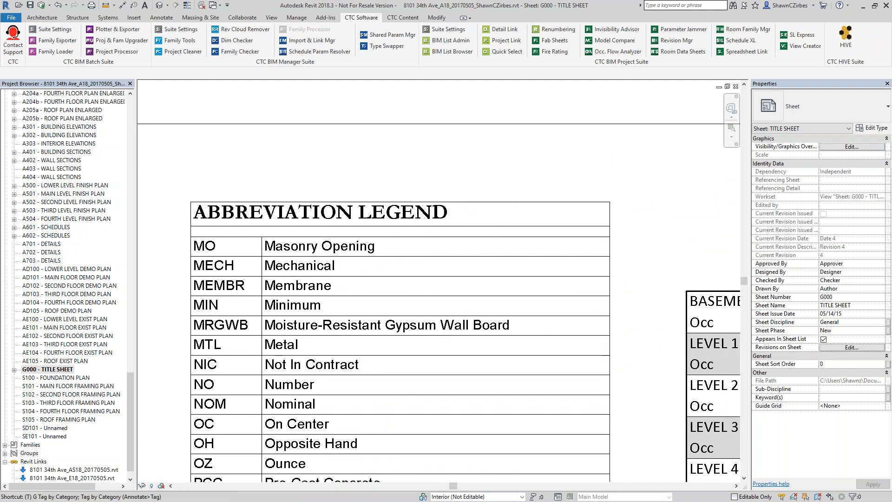
key("x")
left_click(818, 110)
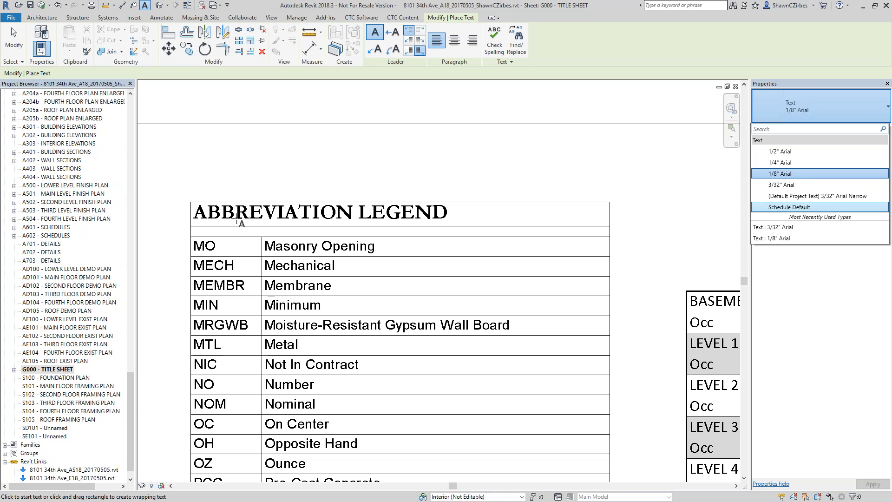
key("Escape")
key("Escape")
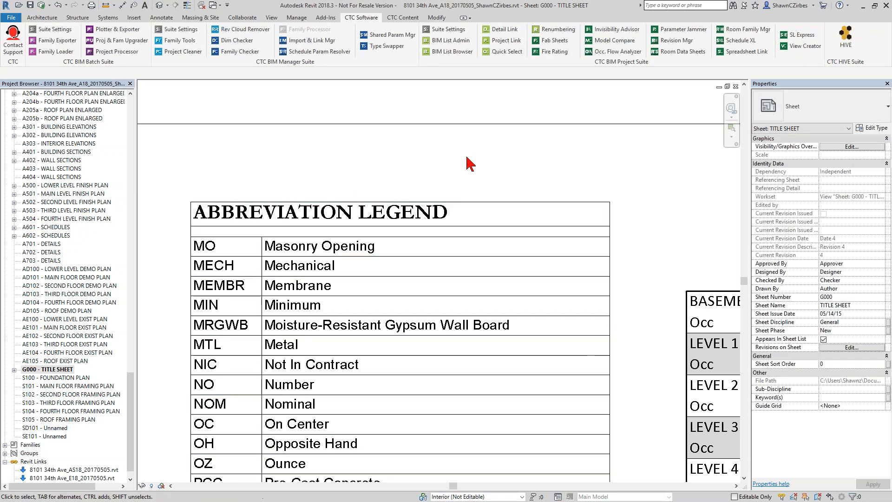
Review the Schedule View and Drafting View types offered for a new Schedule XL link, and close Schedule XL without adding one.
left_click(741, 40)
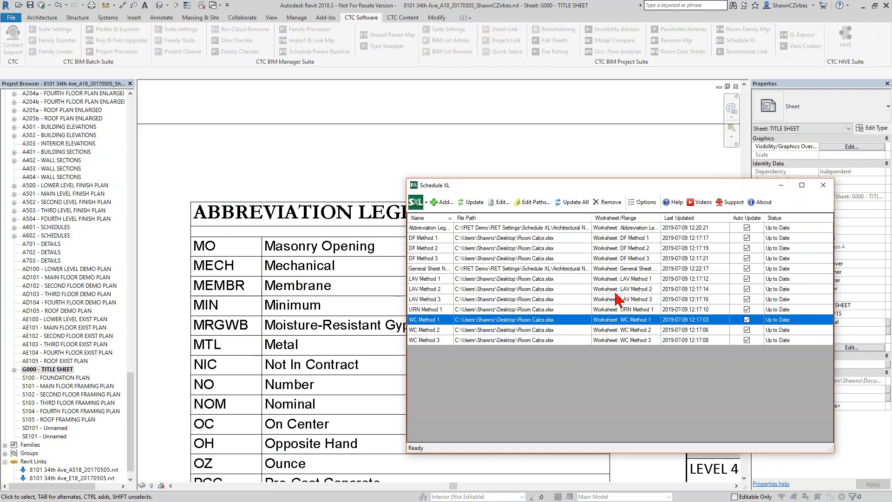
left_click(439, 202)
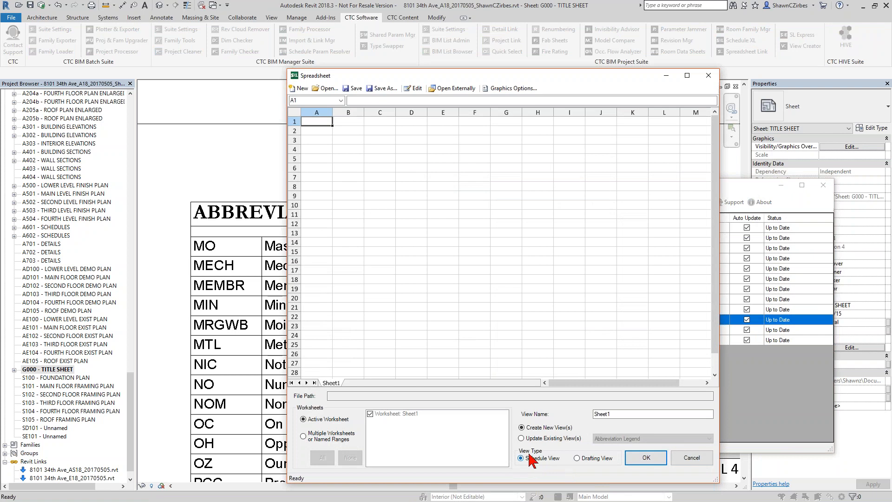
left_click(594, 460)
left_click(532, 459)
left_click(655, 459)
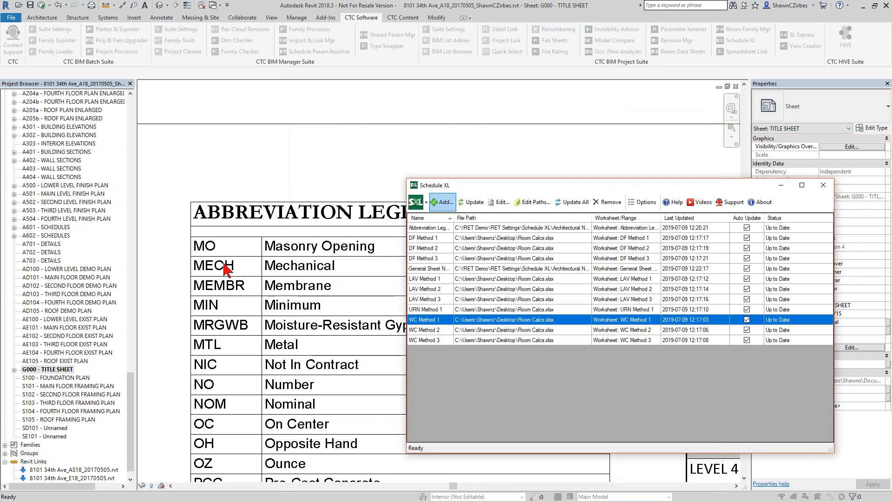
left_click(823, 185)
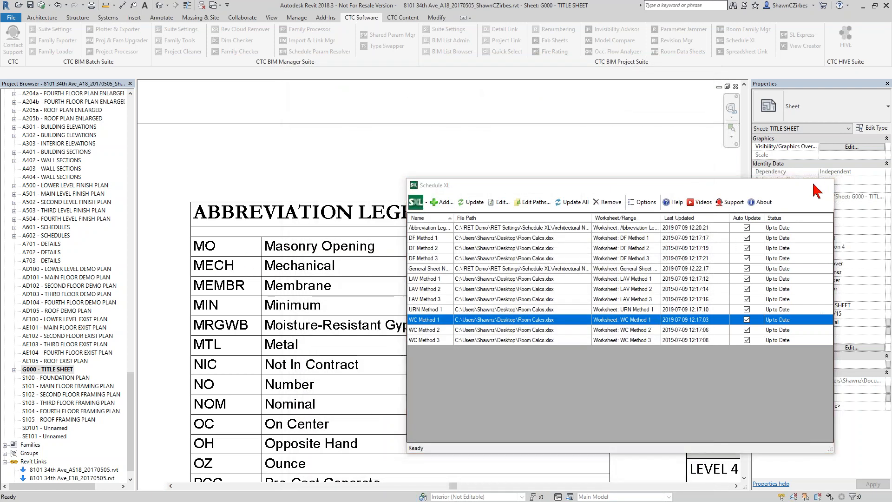